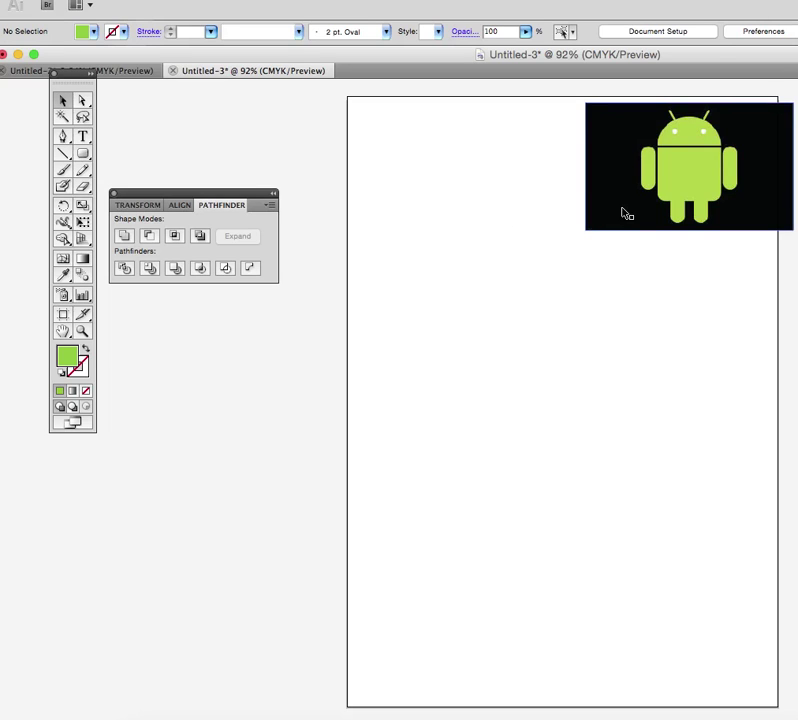
# Draw a green rounded rectangle for the robot body beside the reference Android image.
pyautogui.click(703, 175)
pyautogui.click(522, 280)
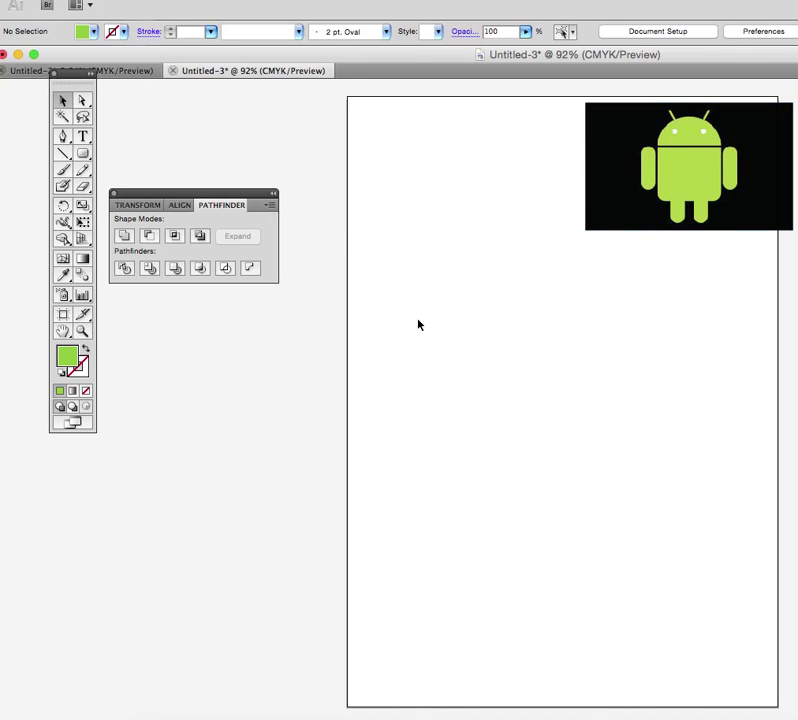
pyautogui.click(664, 210)
pyautogui.moveTo(77, 157); pyautogui.dragTo(150, 172)
pyautogui.moveTo(485, 345); pyautogui.dragTo(568, 434)
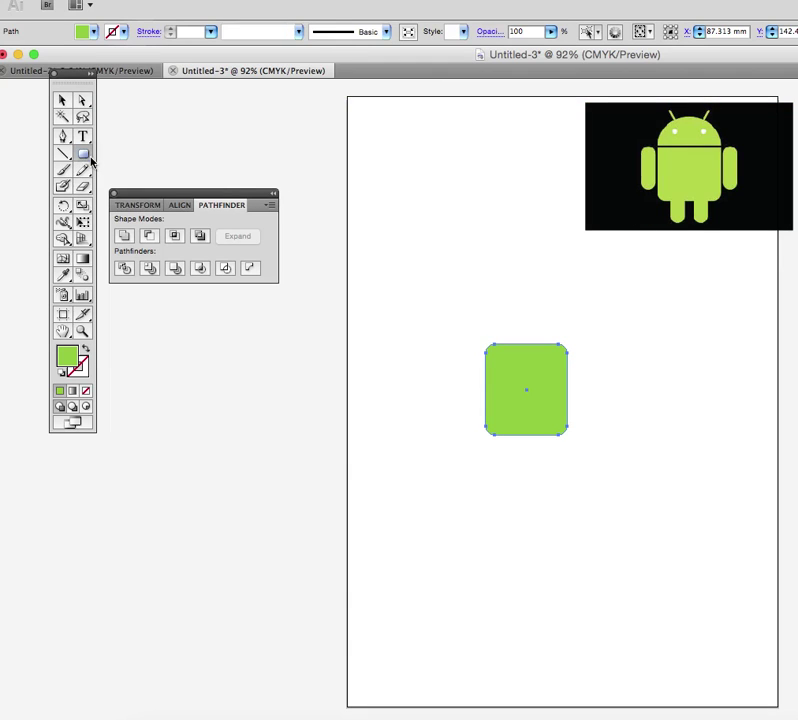
# Cover its top with a rectangle and subtract it with Pathfinder Minus Front.
pyautogui.moveTo(85, 154); pyautogui.dragTo(113, 163)
pyautogui.moveTo(432, 314); pyautogui.dragTo(601, 356)
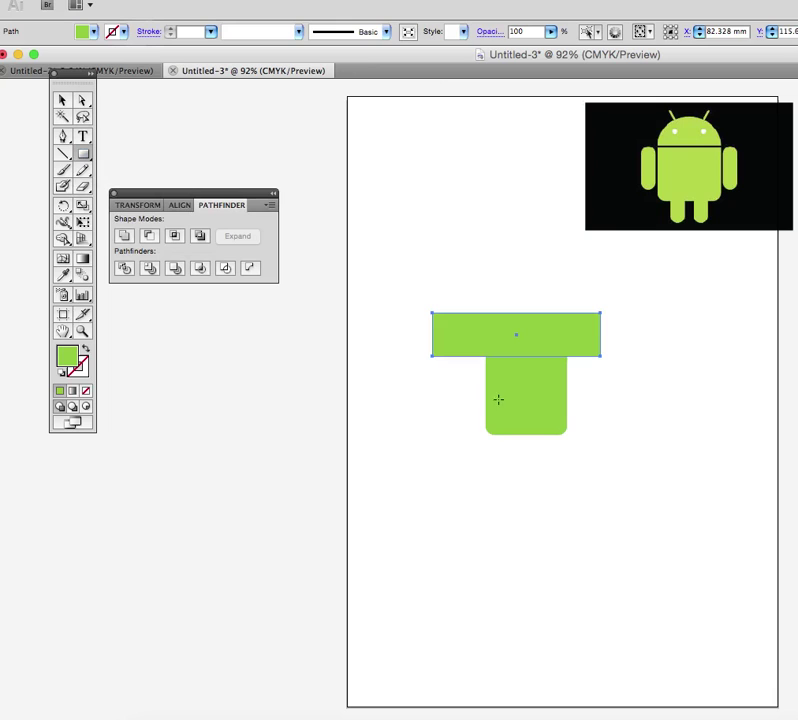
pyautogui.click(63, 100)
pyautogui.moveTo(695, 540); pyautogui.dragTo(463, 331)
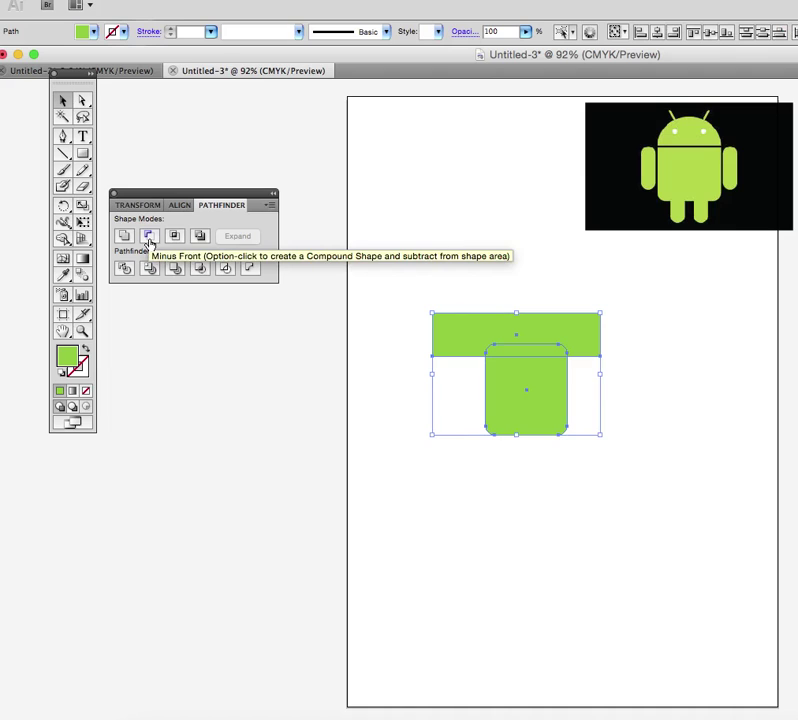
pyautogui.click(149, 238)
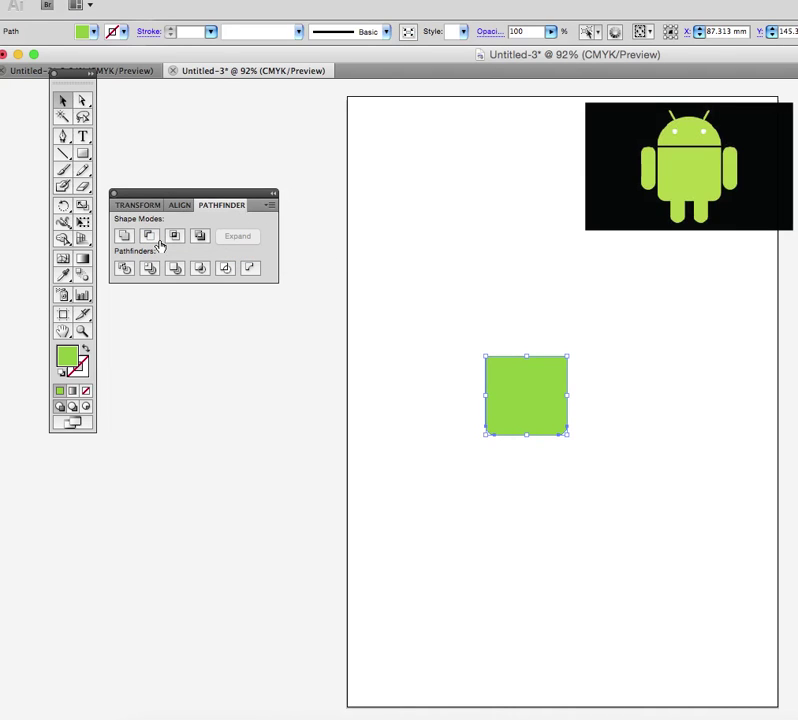
pyautogui.click(650, 431)
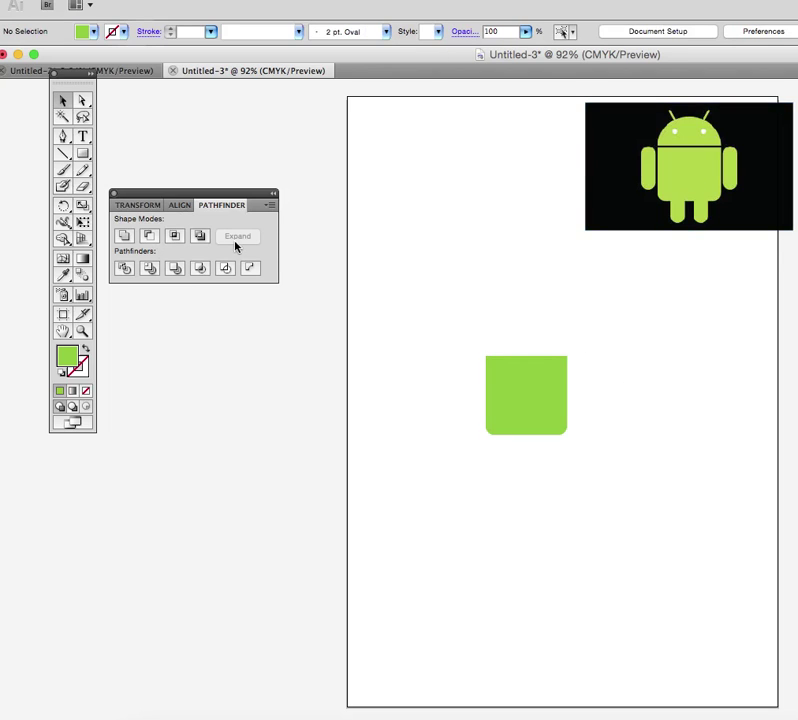
# Draw a small green rounded-rectangle pill beside the body.
pyautogui.click(86, 155)
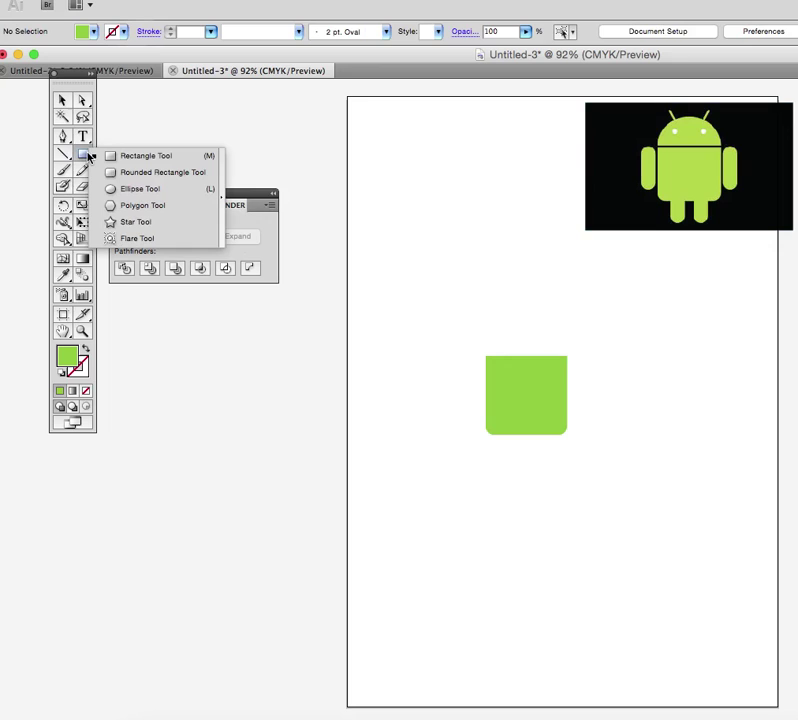
pyautogui.click(121, 174)
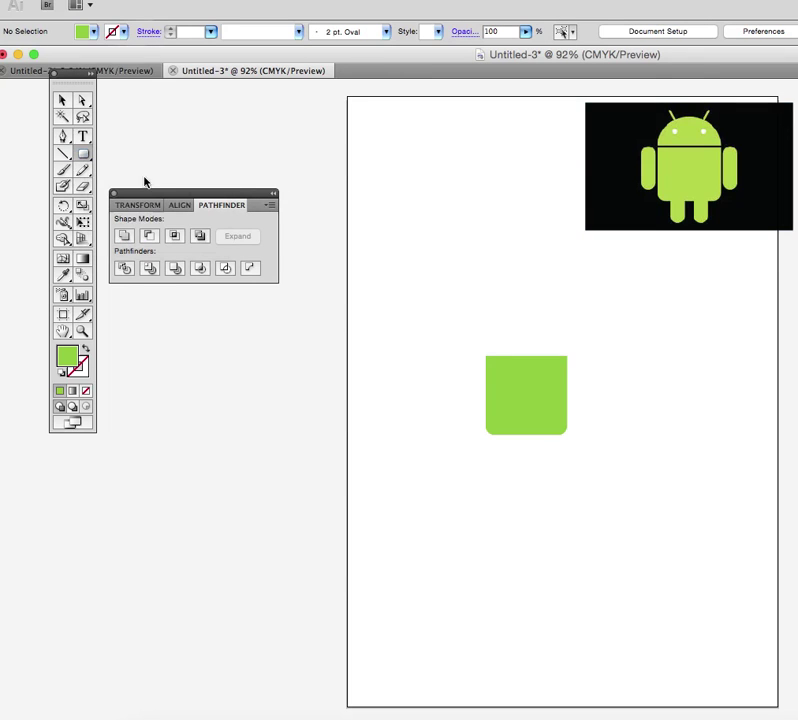
pyautogui.moveTo(602, 357); pyautogui.dragTo(621, 407)
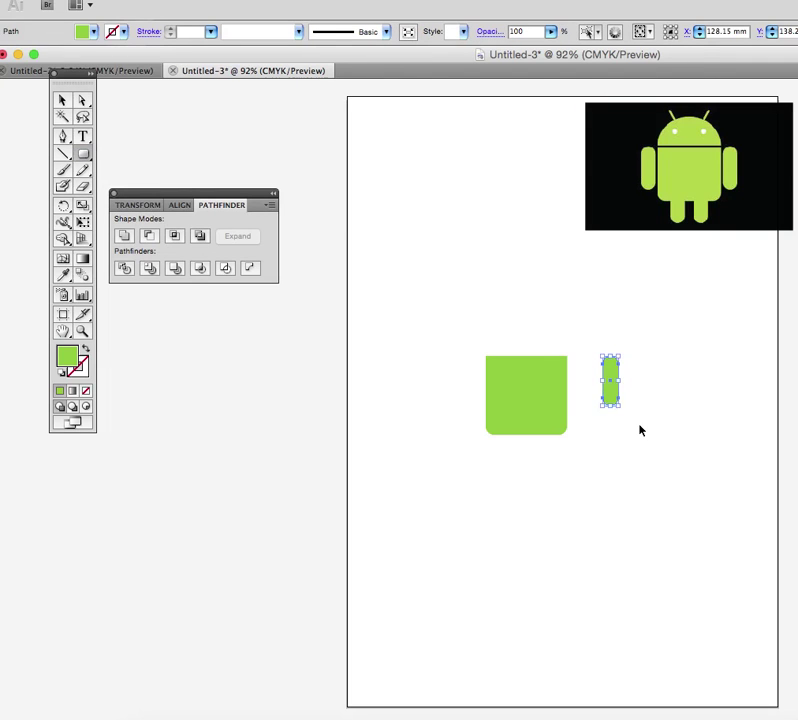
# Alt-drag three copies of the pill out to the right.
pyautogui.click(62, 100)
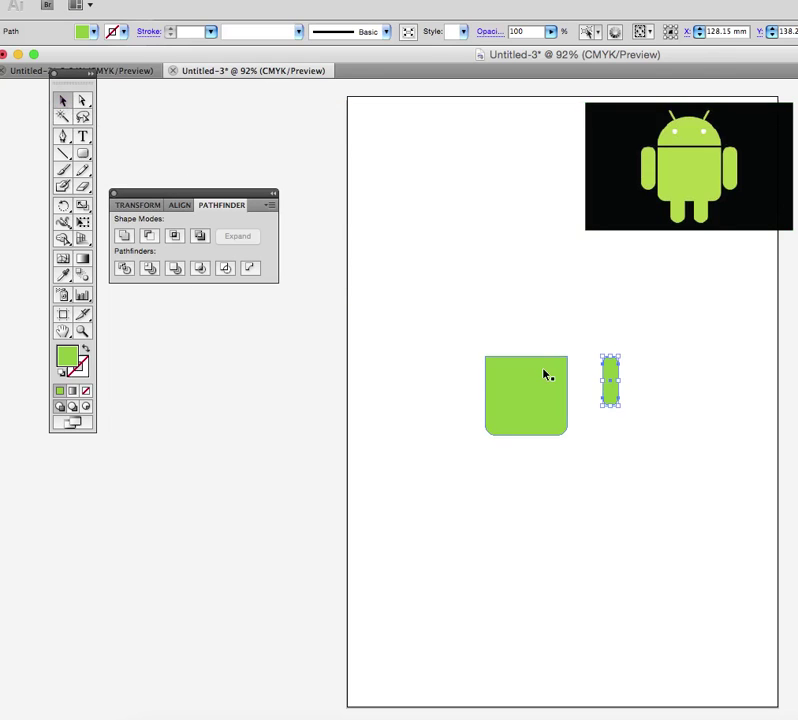
pyautogui.click(545, 376)
pyautogui.moveTo(565, 400); pyautogui.dragTo(644, 379)
pyautogui.click(566, 414)
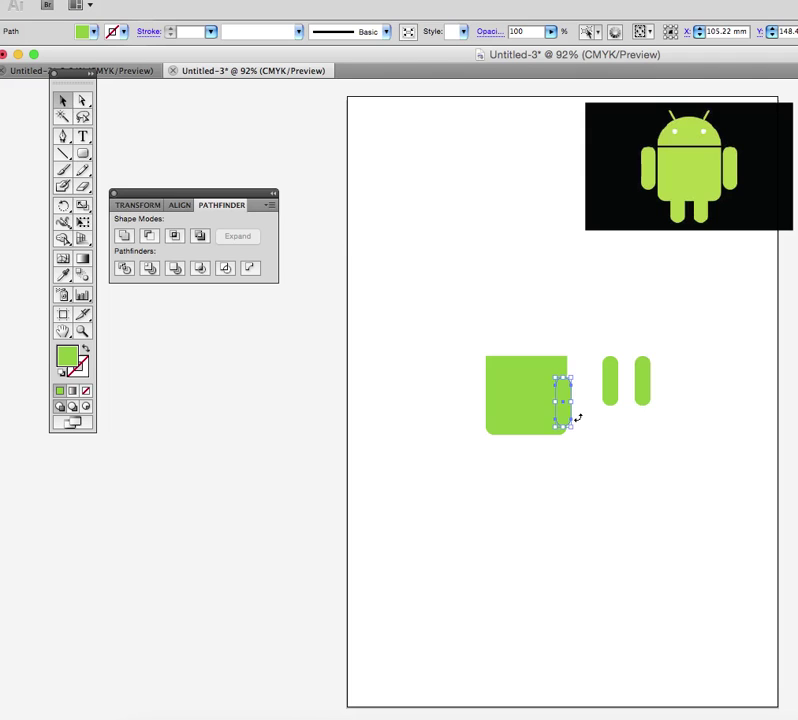
pyautogui.moveTo(559, 413); pyautogui.dragTo(680, 396)
pyautogui.click(558, 415)
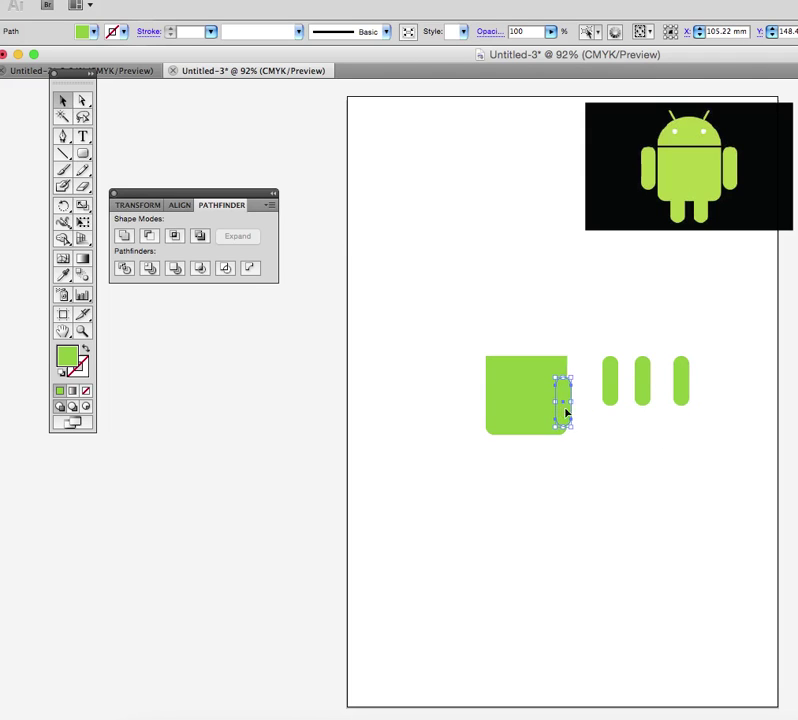
pyautogui.moveTo(566, 412); pyautogui.dragTo(713, 382)
pyautogui.click(676, 437)
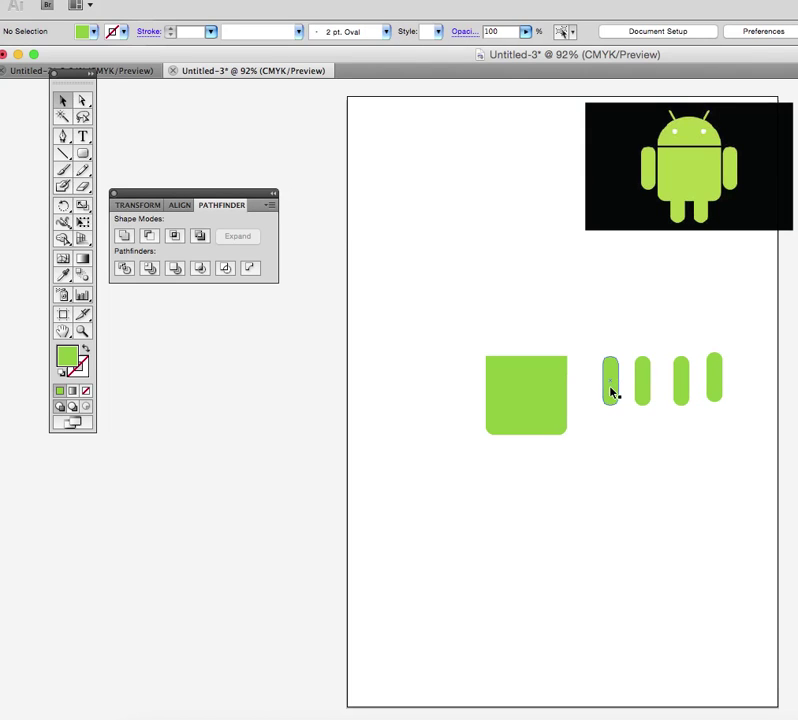
# Move two pills under the body as legs and align their tops with Vertical Align Top.
pyautogui.moveTo(612, 392); pyautogui.dragTo(513, 449)
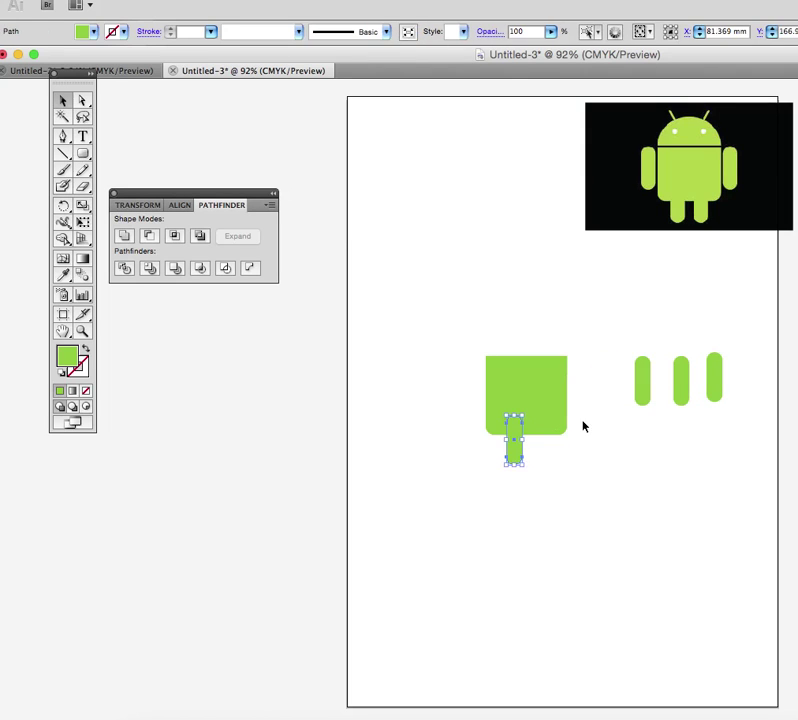
pyautogui.moveTo(650, 405); pyautogui.dragTo(537, 450)
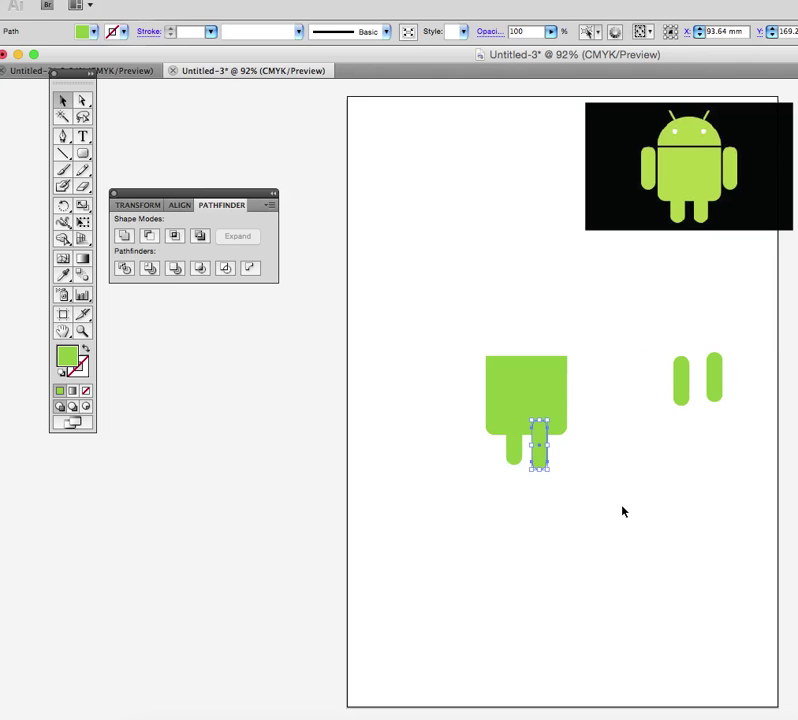
pyautogui.click(623, 511)
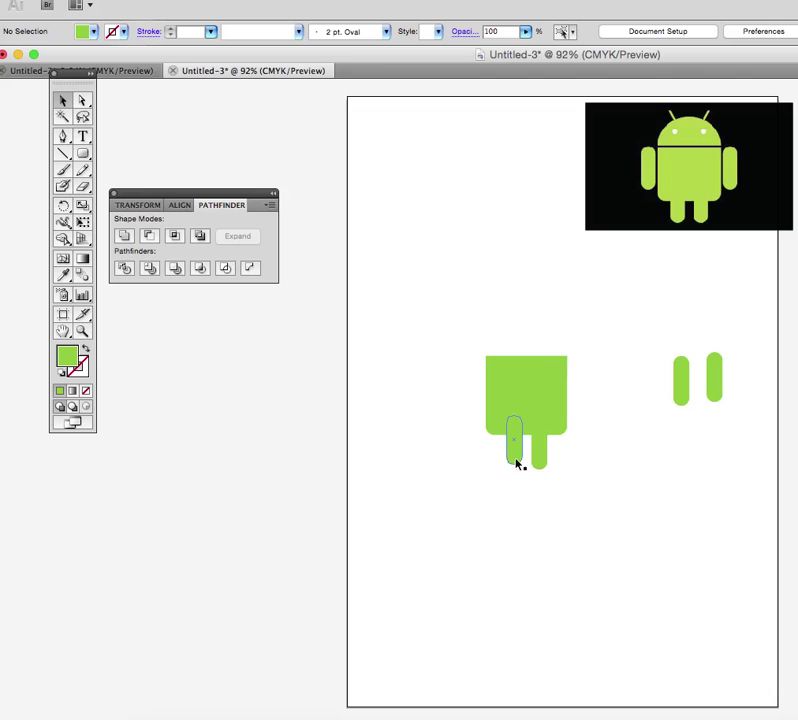
pyautogui.moveTo(616, 479); pyautogui.dragTo(461, 452)
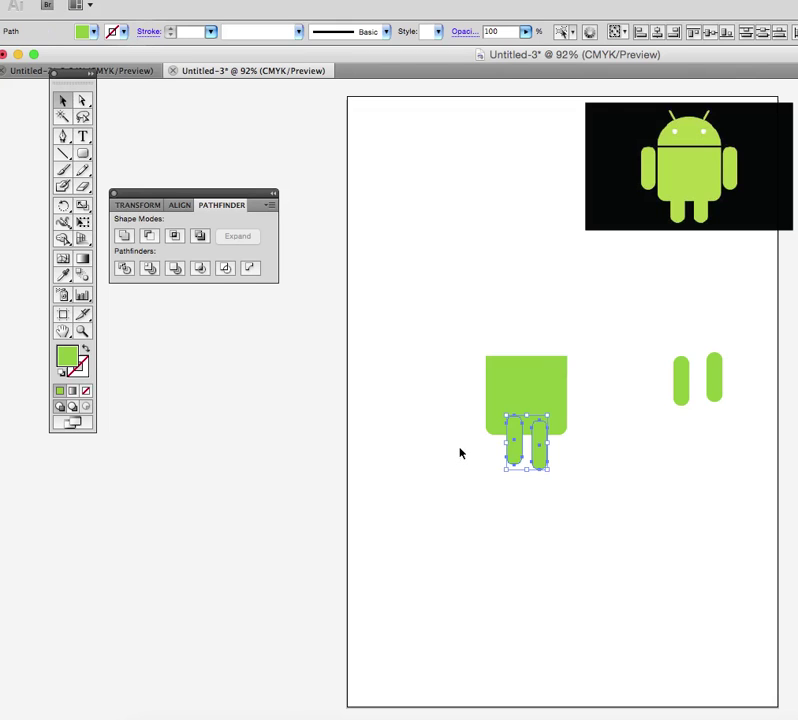
pyautogui.click(182, 206)
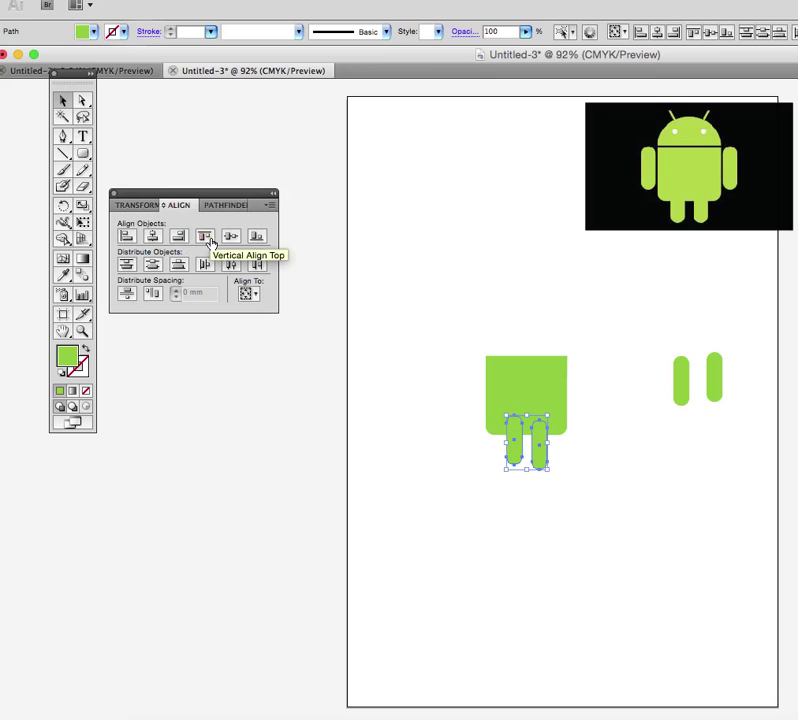
pyautogui.click(207, 237)
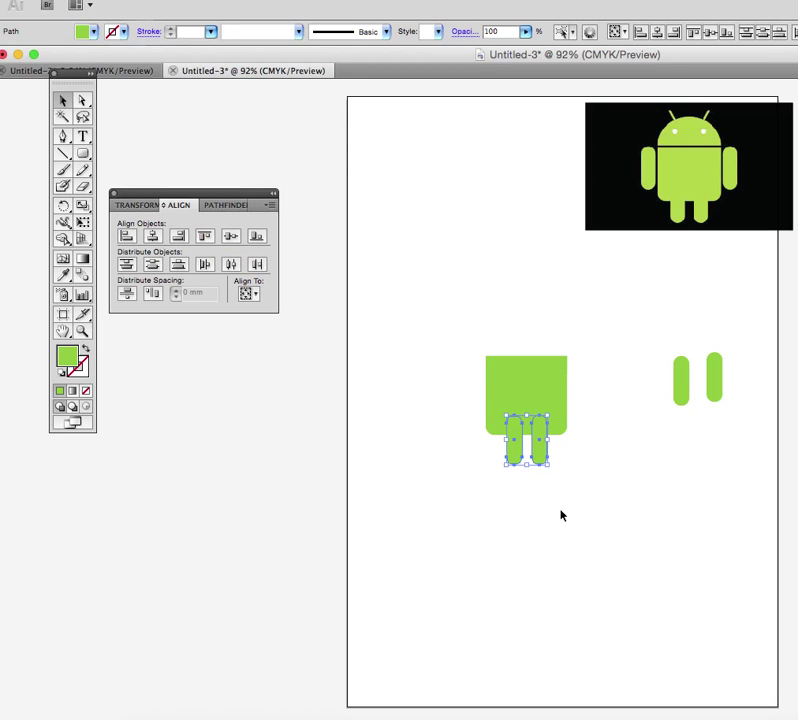
pyautogui.click(570, 484)
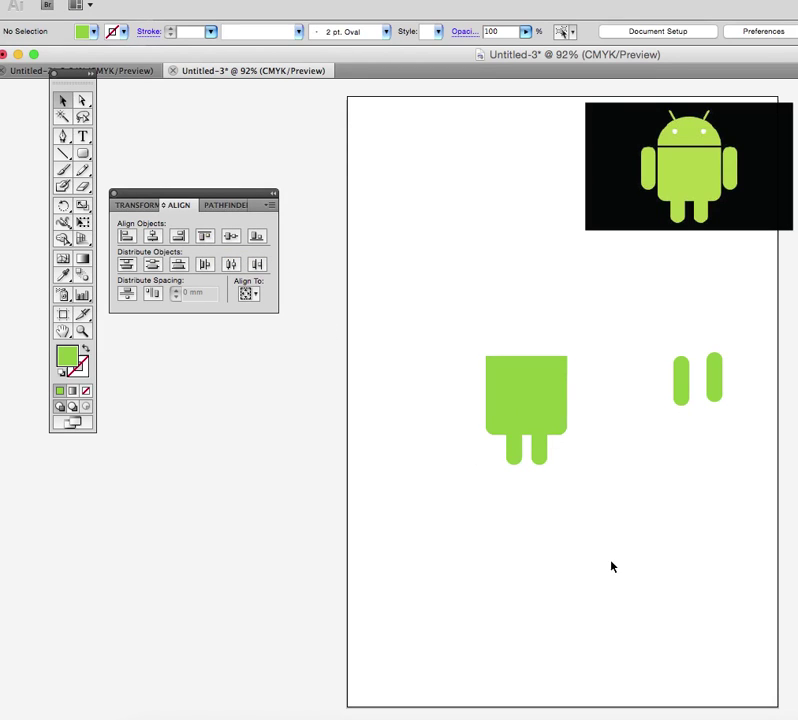
# Merge the two legs into the body with Pathfinder Unite.
pyautogui.moveTo(605, 553); pyautogui.dragTo(460, 388)
pyautogui.click(218, 205)
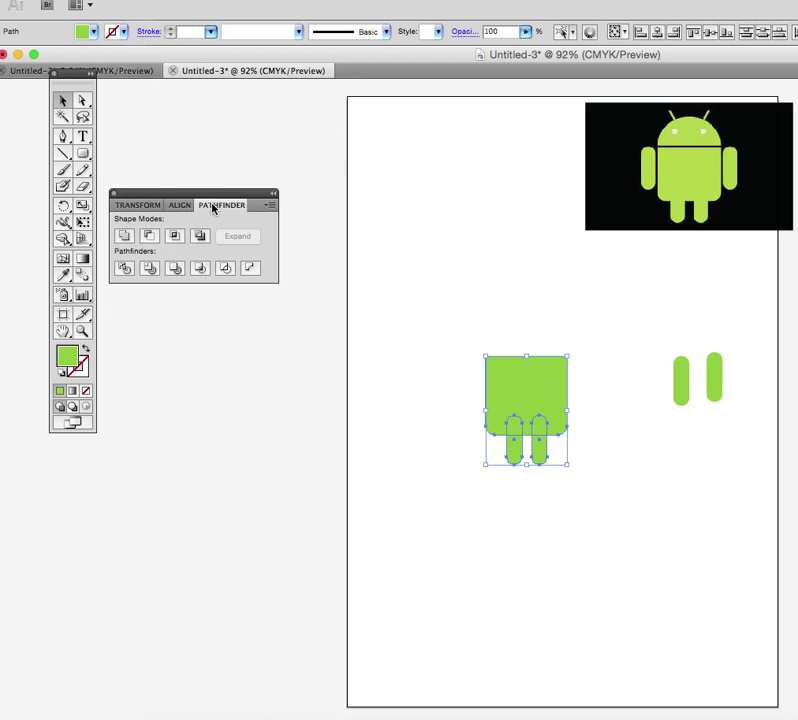
pyautogui.click(126, 240)
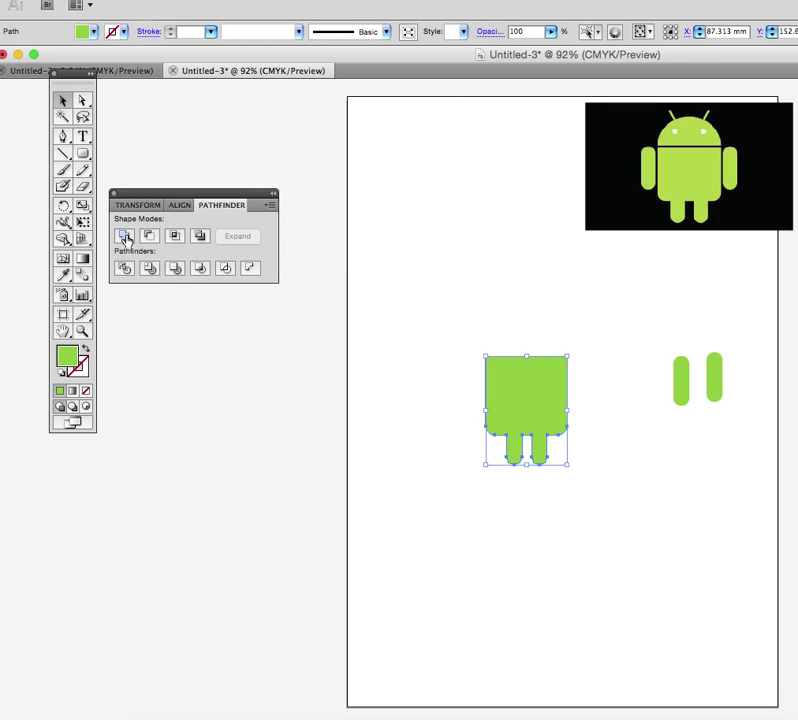
pyautogui.click(575, 572)
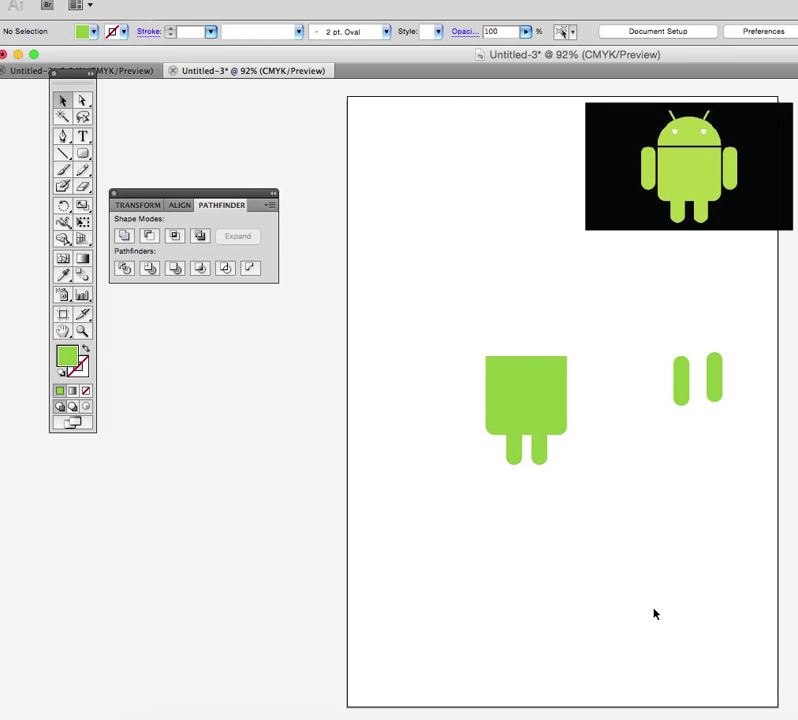
# Place the remaining two pills on either side of the body as arms.
pyautogui.moveTo(679, 402); pyautogui.dragTo(580, 410)
pyautogui.moveTo(716, 394); pyautogui.dragTo(474, 365)
pyautogui.click(680, 433)
pyautogui.click(449, 329)
pyautogui.click(435, 340)
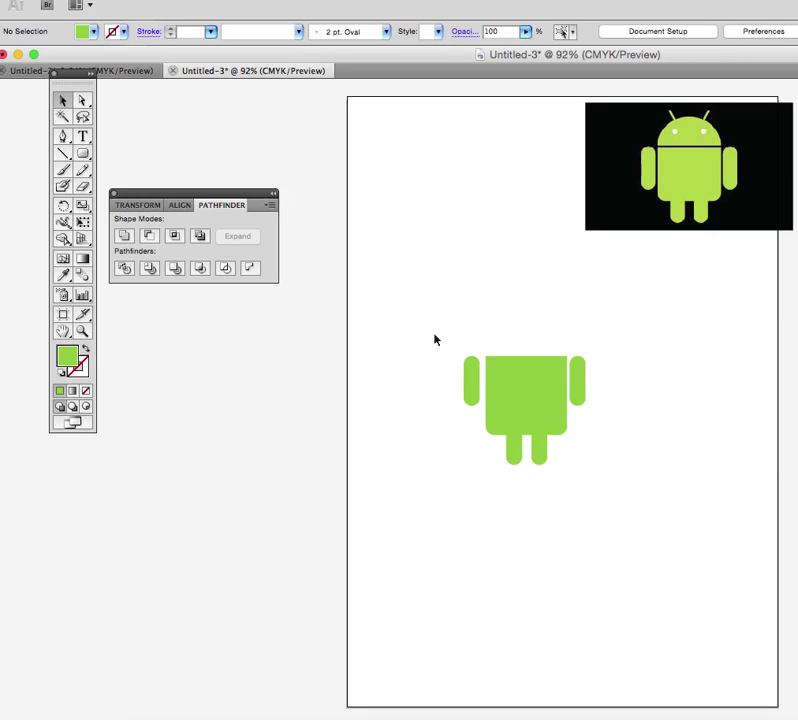
# Top-align both arms with the body using Vertical Align Top.
pyautogui.moveTo(434, 335); pyautogui.dragTo(629, 381)
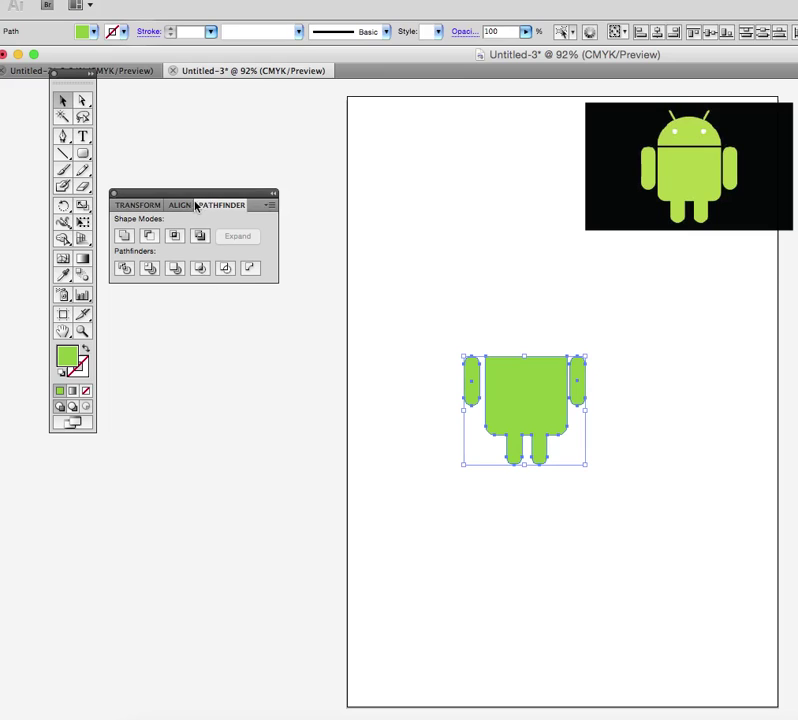
pyautogui.click(180, 205)
pyautogui.click(210, 240)
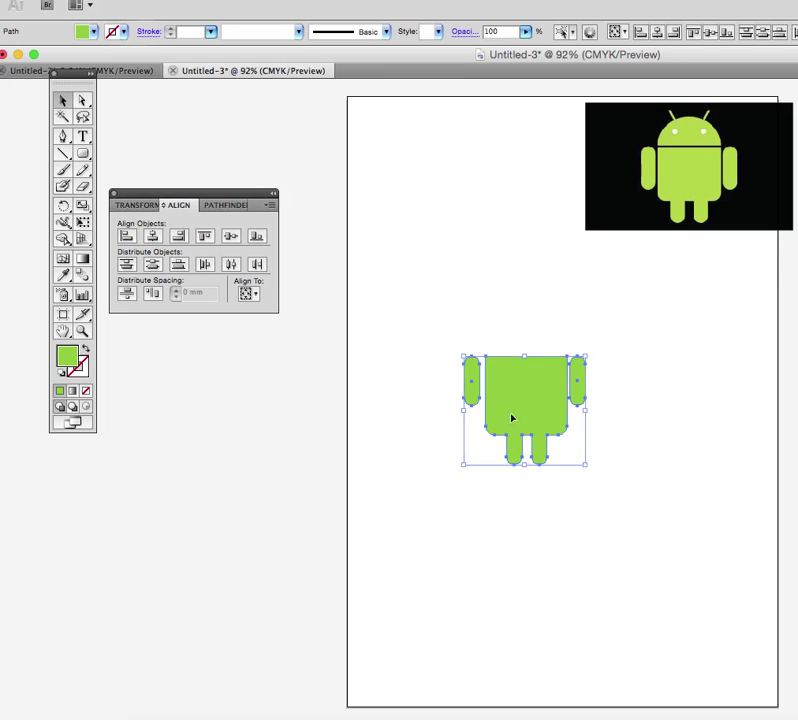
pyautogui.click(453, 350)
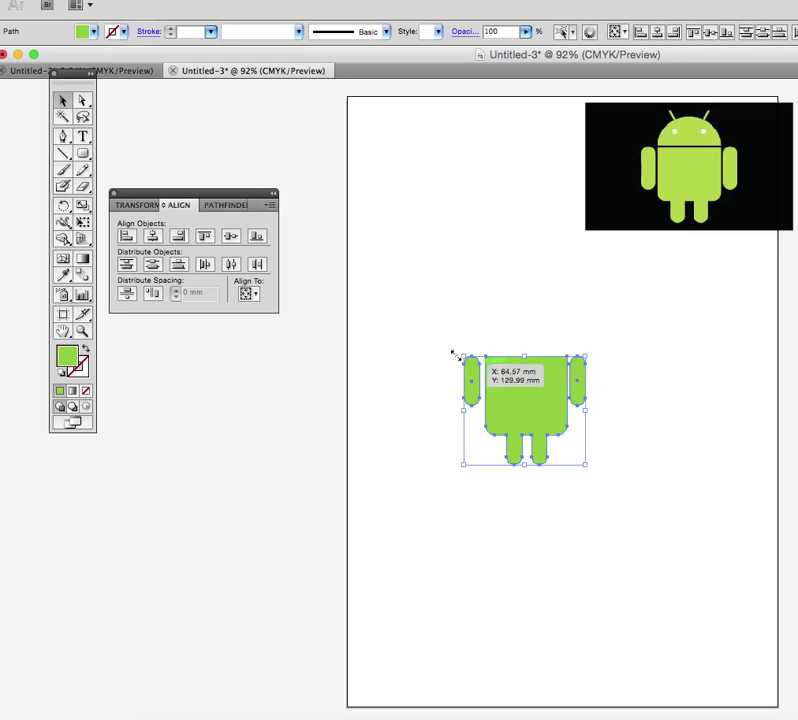
pyautogui.click(205, 235)
pyautogui.click(697, 461)
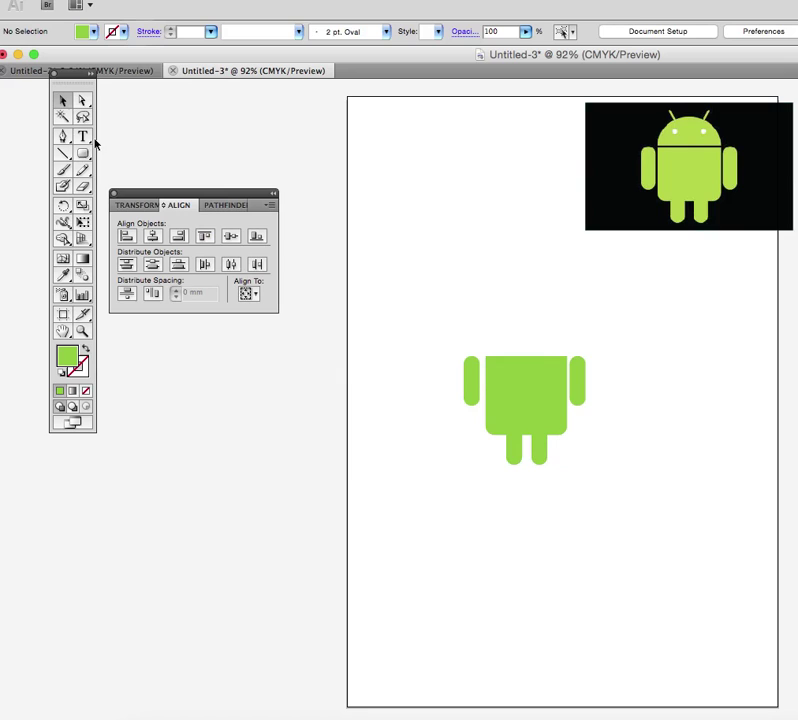
# Draw an ellipse above the body and a rectangle covering its lower half.
pyautogui.moveTo(86, 157); pyautogui.dragTo(150, 192)
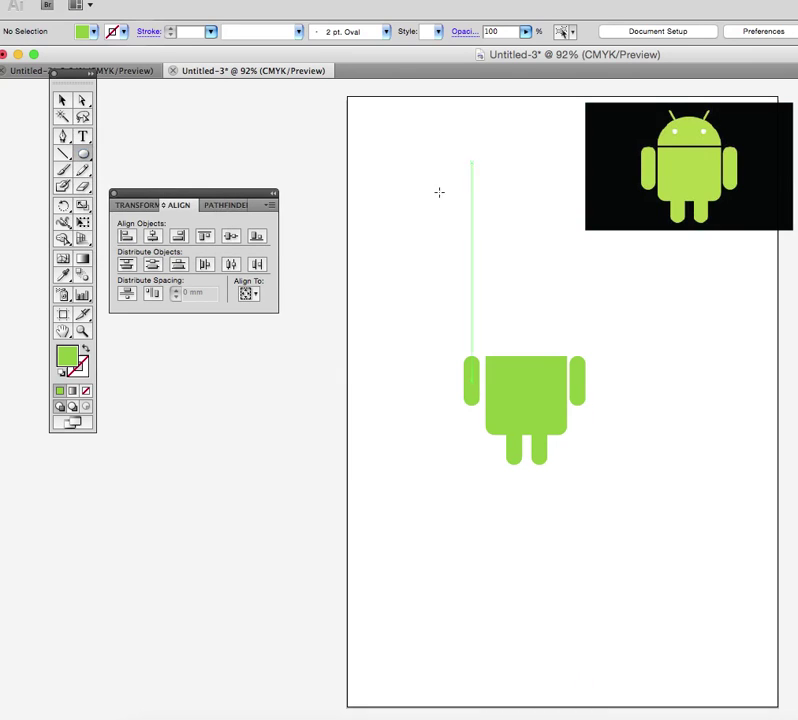
pyautogui.moveTo(398, 161); pyautogui.dragTo(495, 244)
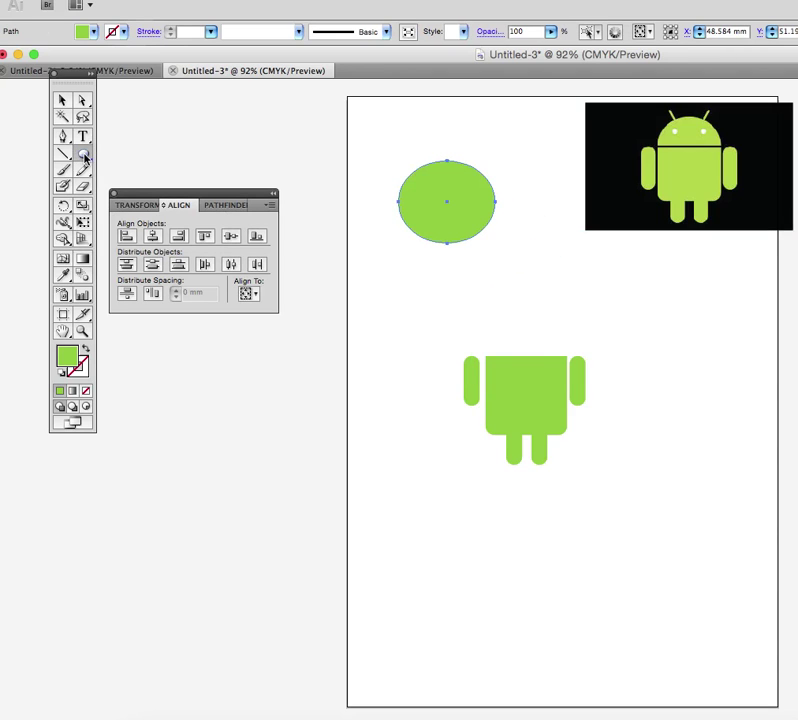
pyautogui.moveTo(85, 157); pyautogui.dragTo(112, 175)
pyautogui.moveTo(376, 211); pyautogui.dragTo(536, 258)
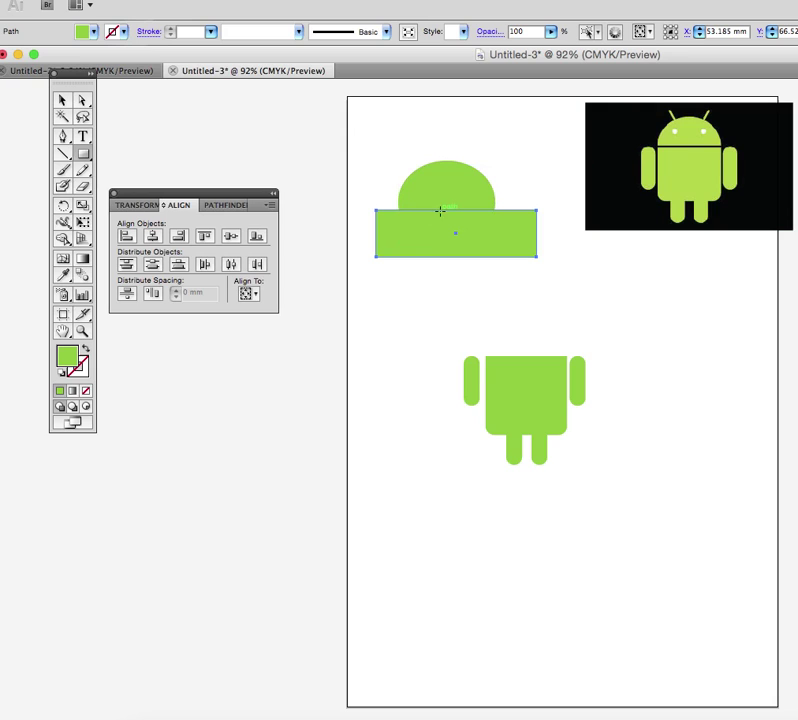
pyautogui.click(59, 100)
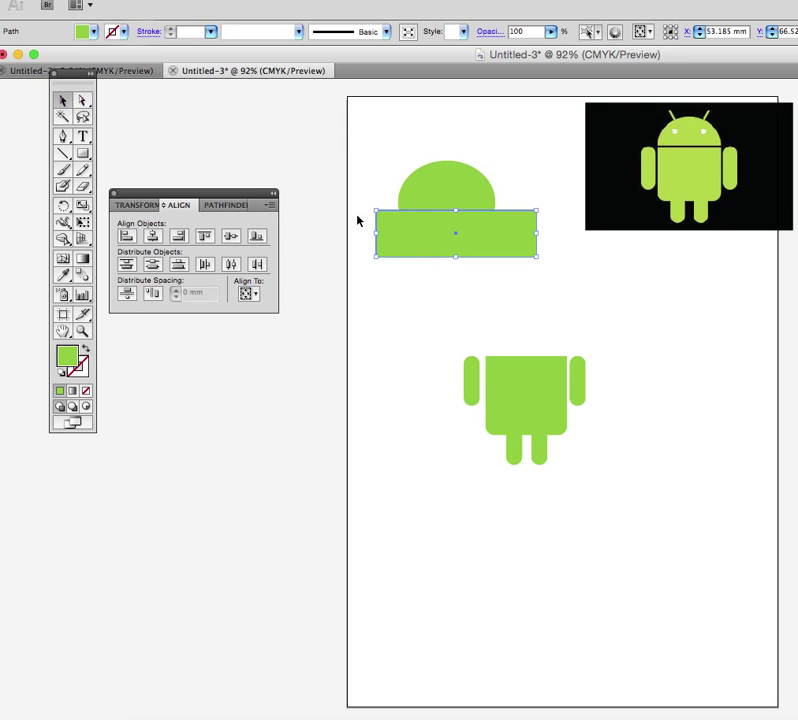
pyautogui.moveTo(457, 211); pyautogui.dragTo(458, 206)
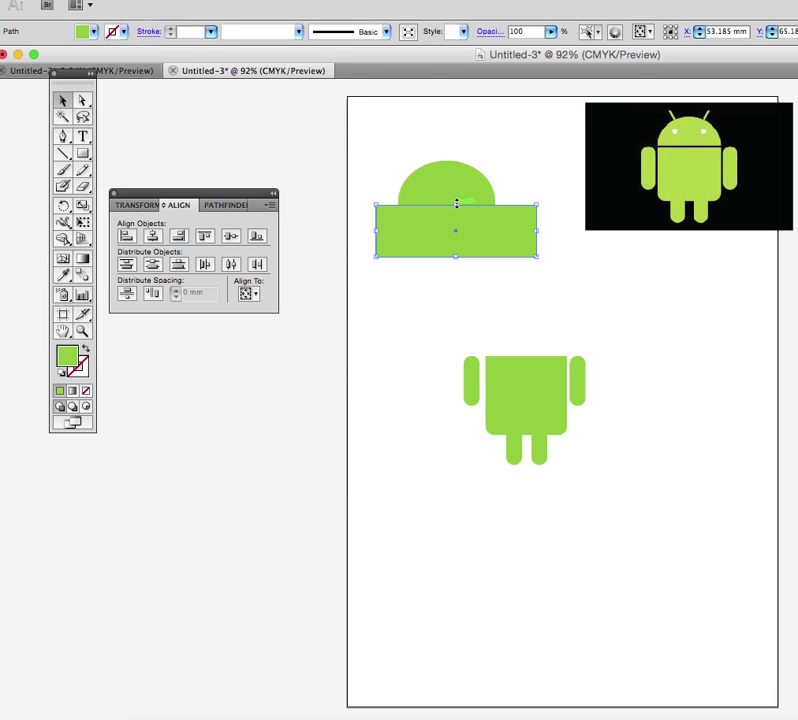
pyautogui.moveTo(457, 204); pyautogui.dragTo(457, 196)
pyautogui.click(411, 268)
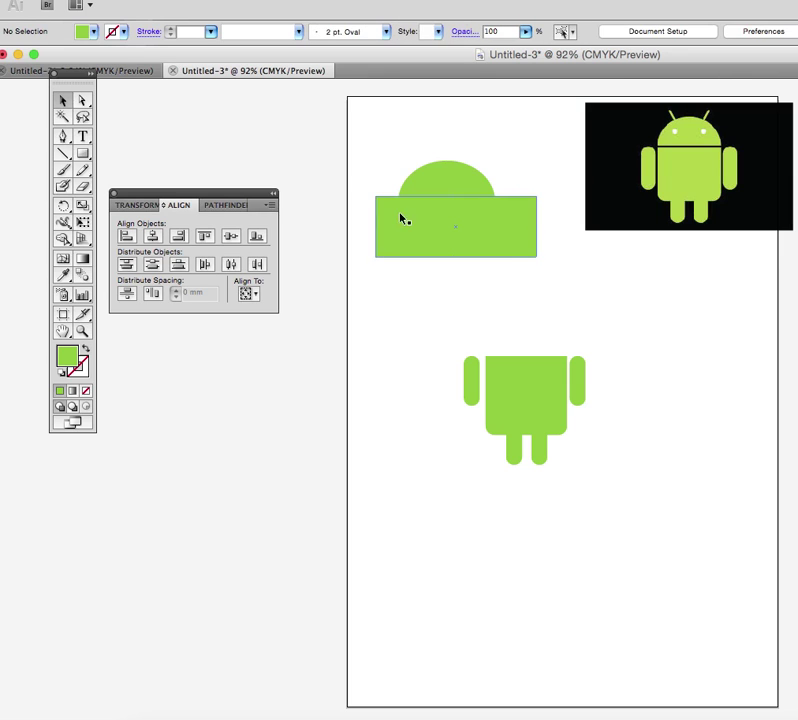
# Select the ellipse and rectangle, apply Pathfinder Minus Front, then undo it.
pyautogui.click(403, 217)
pyautogui.moveTo(388, 147); pyautogui.dragTo(545, 276)
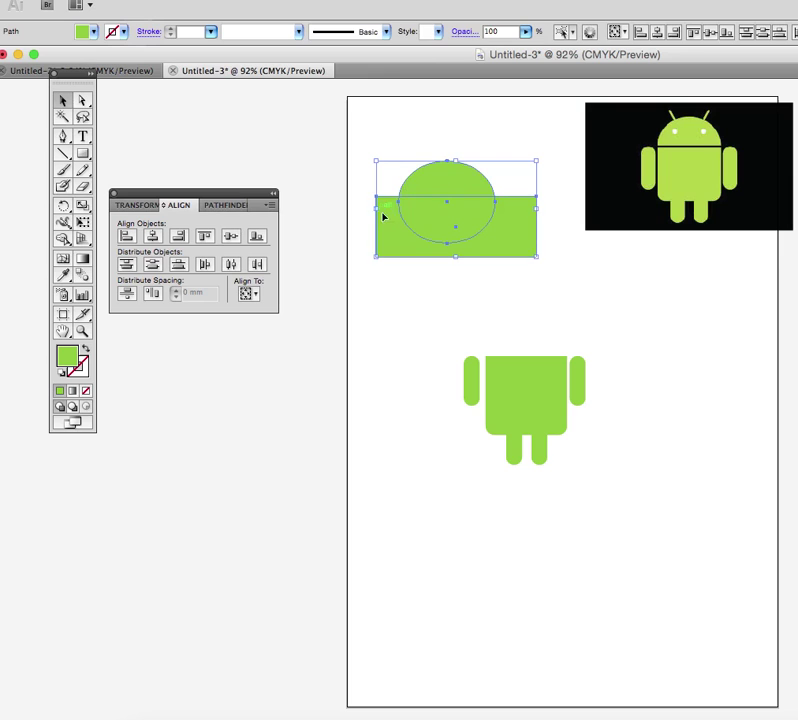
pyautogui.click(229, 207)
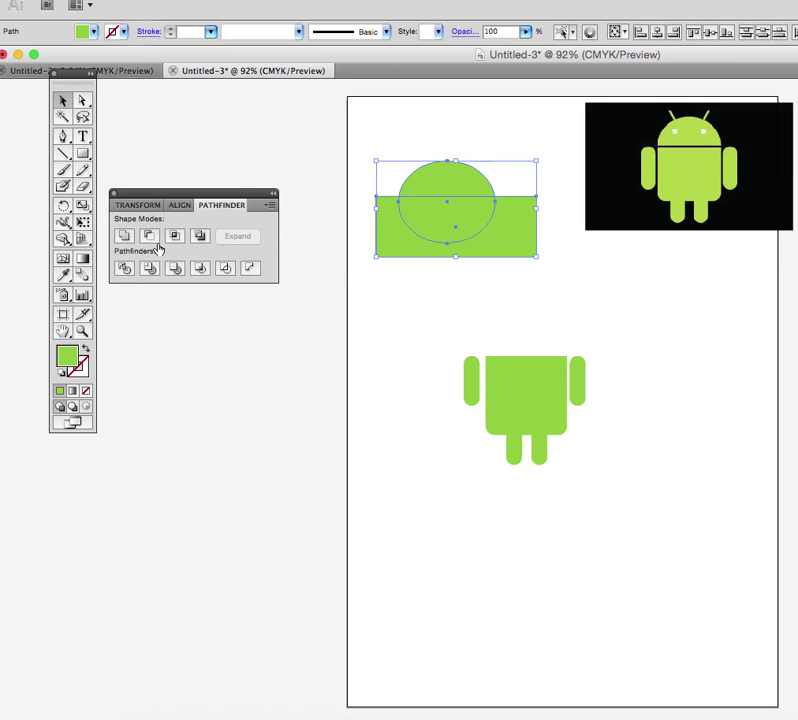
pyautogui.click(150, 237)
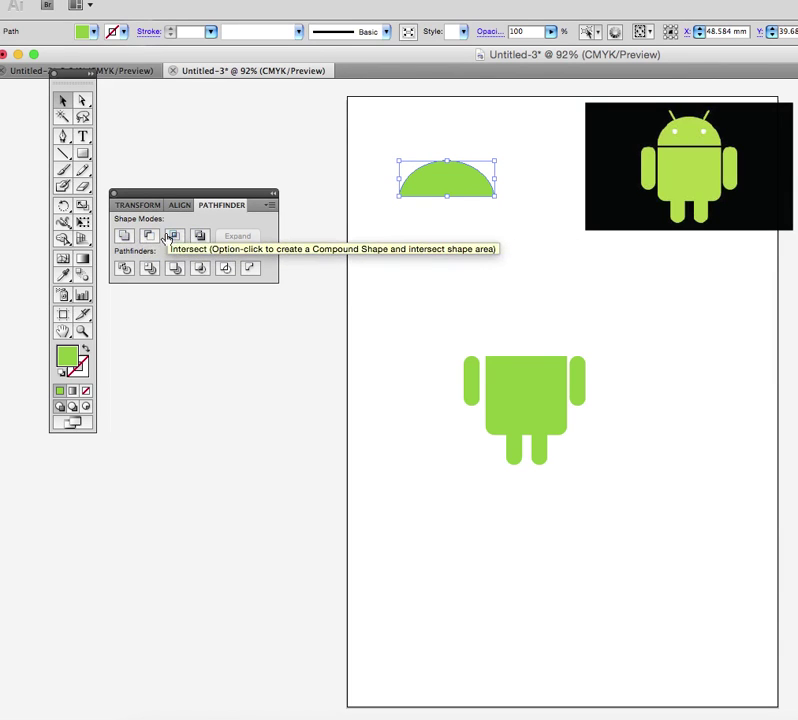
pyautogui.click(97, 2)
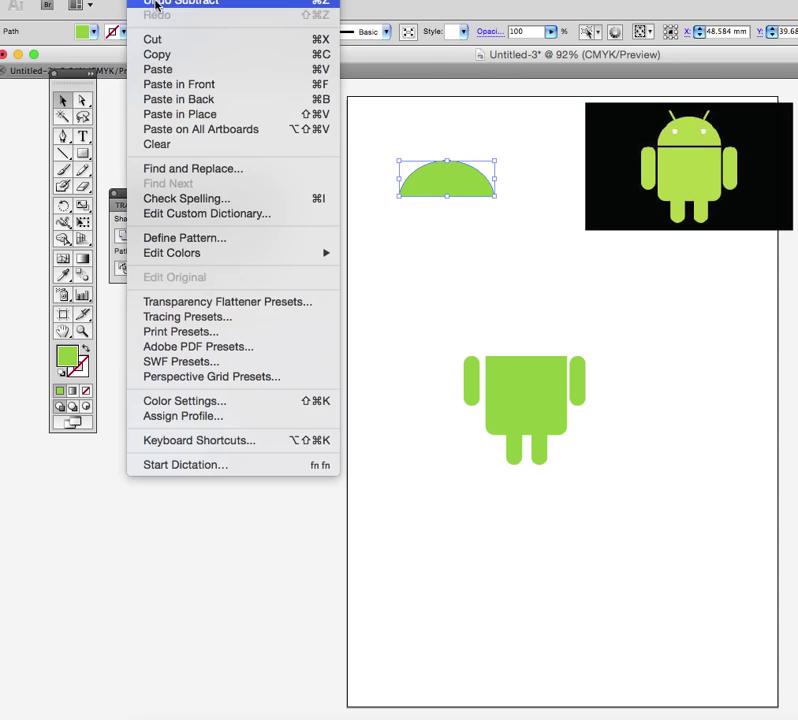
pyautogui.click(155, 3)
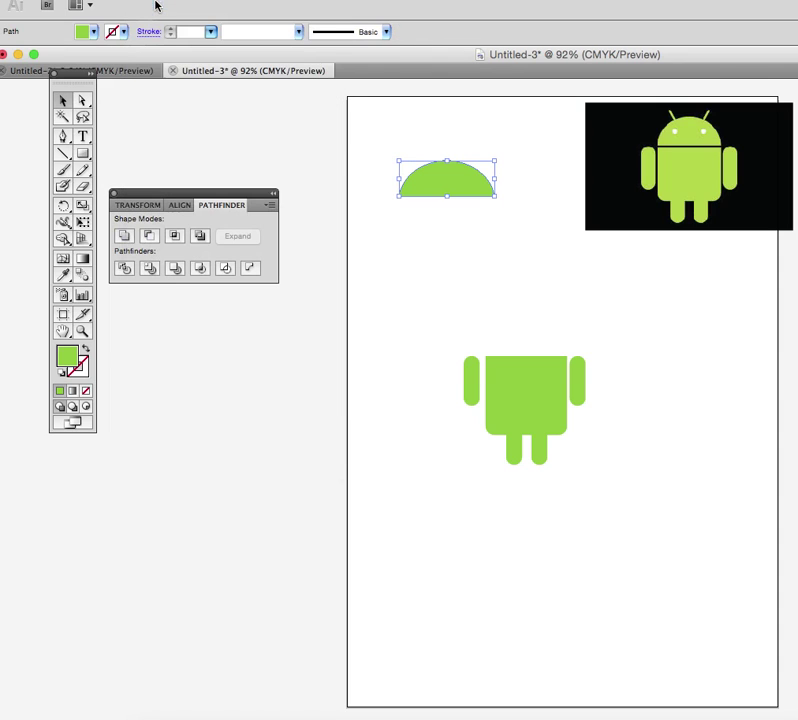
# Try Unite and Exclude, undoing each, then apply Minus Front to leave a half-dome.
pyautogui.click(124, 236)
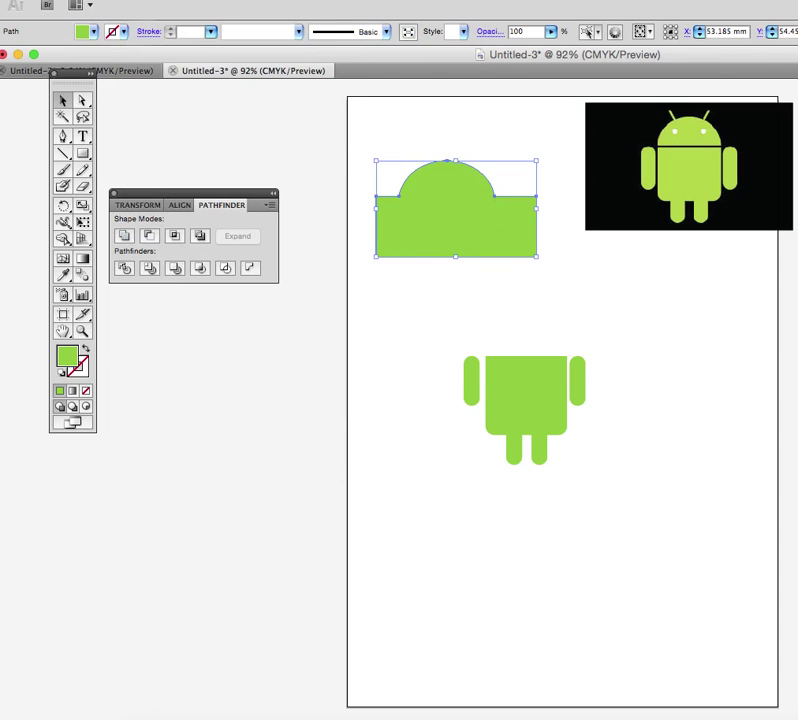
pyautogui.click(97, 2)
pyautogui.click(155, 3)
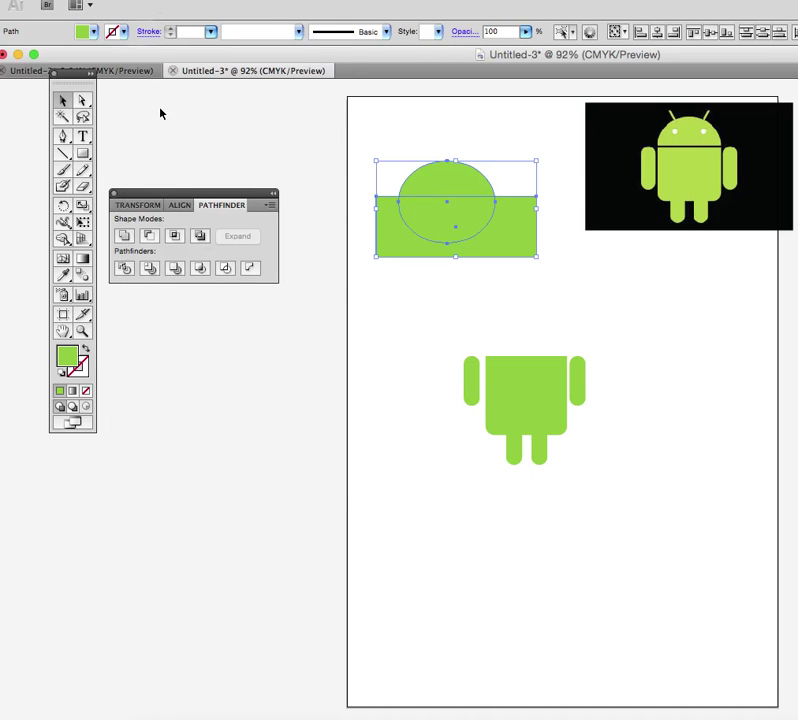
pyautogui.click(199, 236)
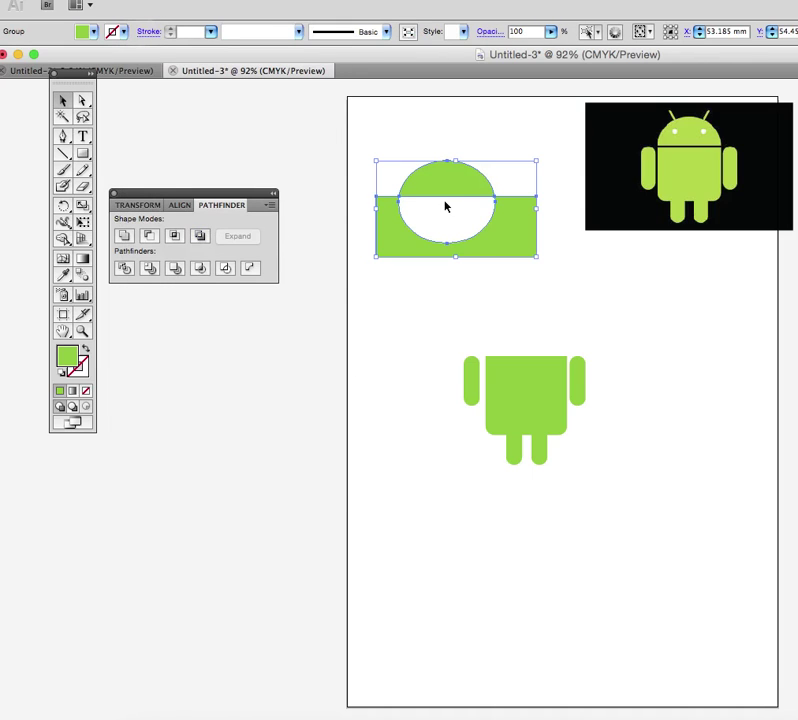
pyautogui.click(97, 2)
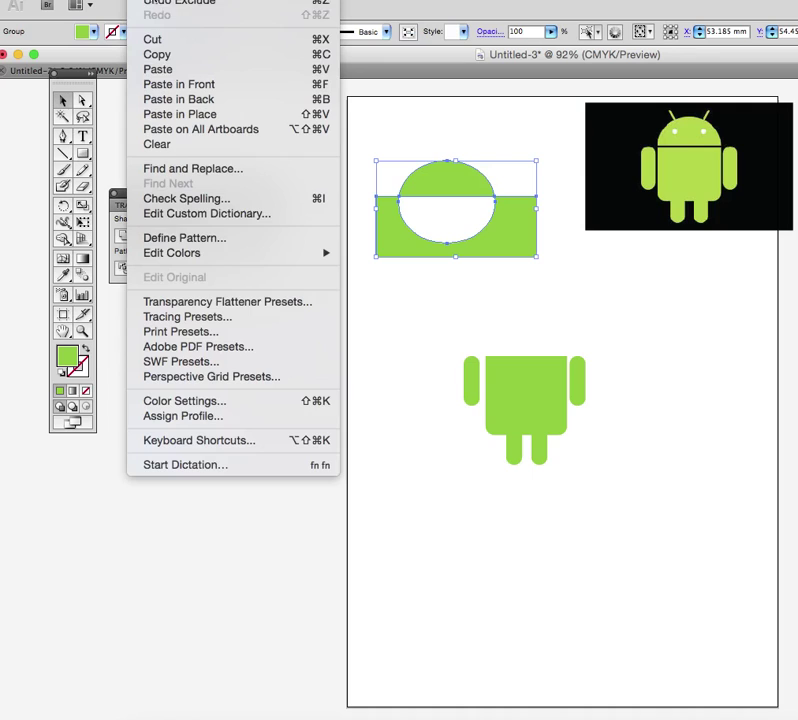
pyautogui.click(155, 3)
pyautogui.click(154, 237)
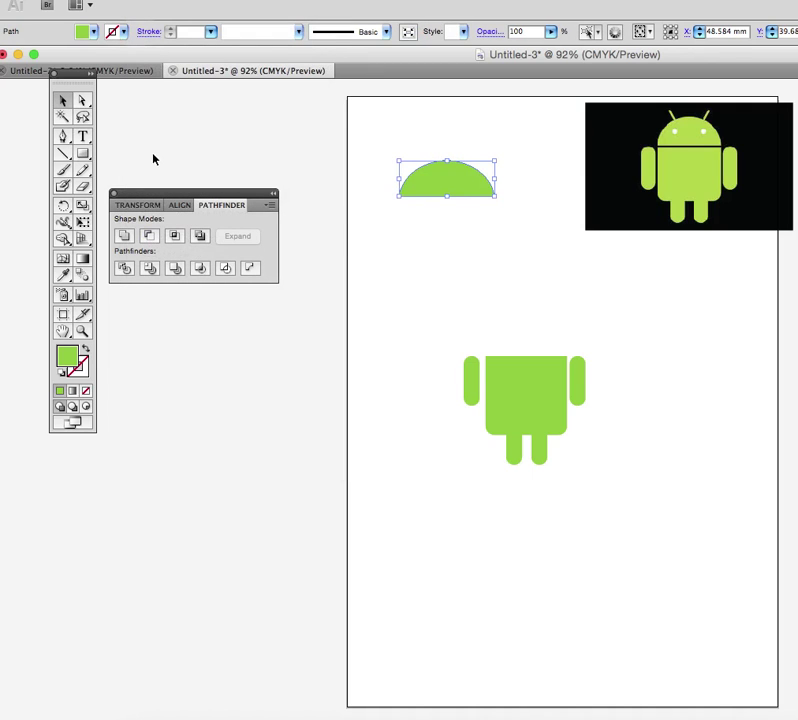
# Drag the half-dome head down until it sits centred just above the body.
pyautogui.click(435, 248)
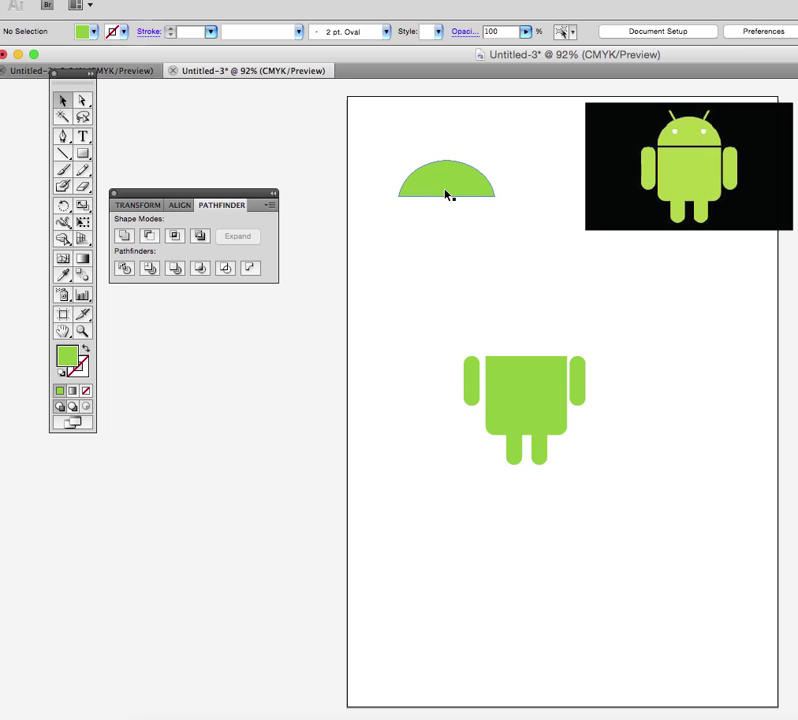
pyautogui.moveTo(455, 194); pyautogui.dragTo(533, 268)
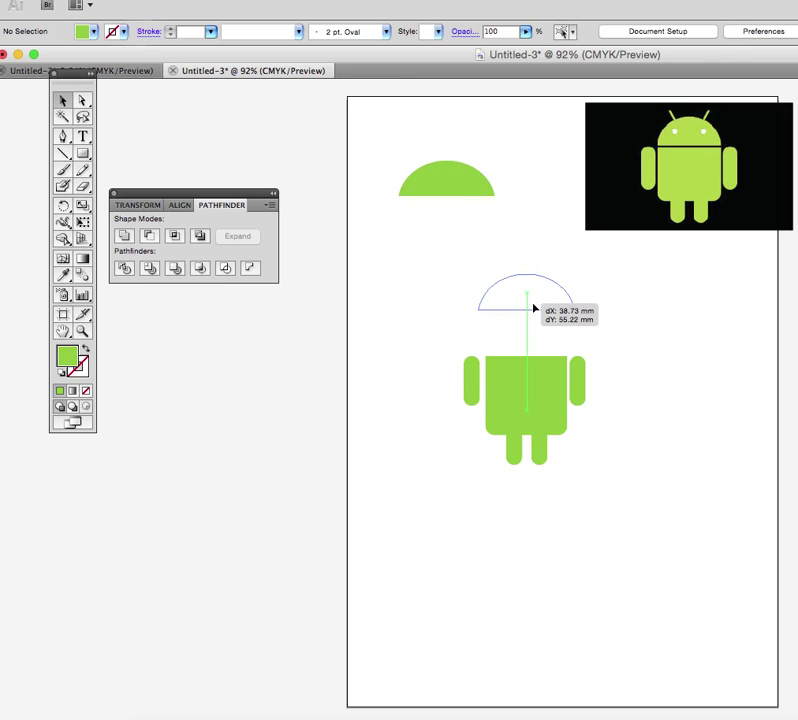
pyautogui.moveTo(534, 308); pyautogui.dragTo(566, 305)
pyautogui.click(621, 326)
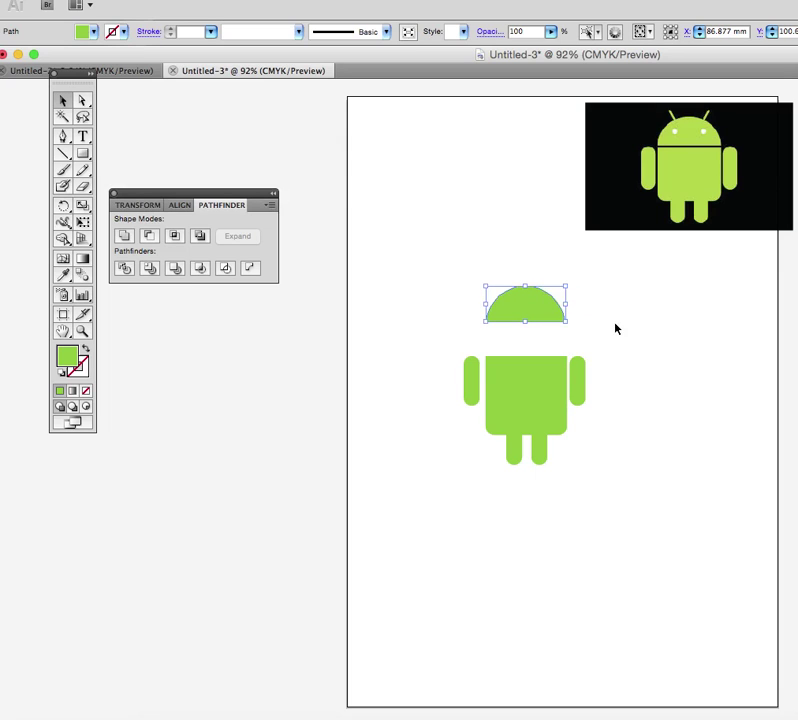
pyautogui.click(648, 358)
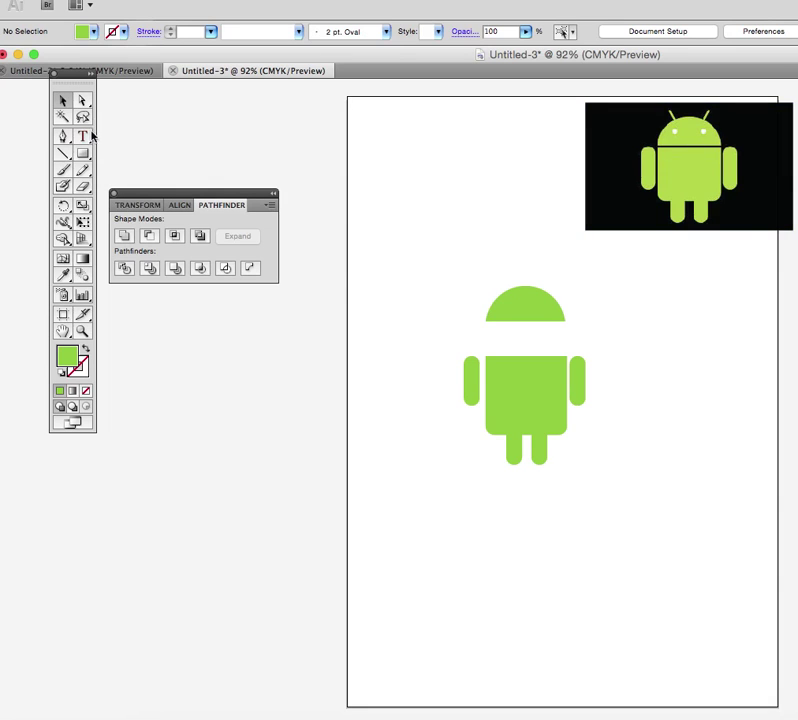
# Draw a small green ellipse below and right of the robot.
pyautogui.moveTo(84, 153); pyautogui.dragTo(122, 192)
pyautogui.moveTo(577, 380); pyautogui.dragTo(576, 555)
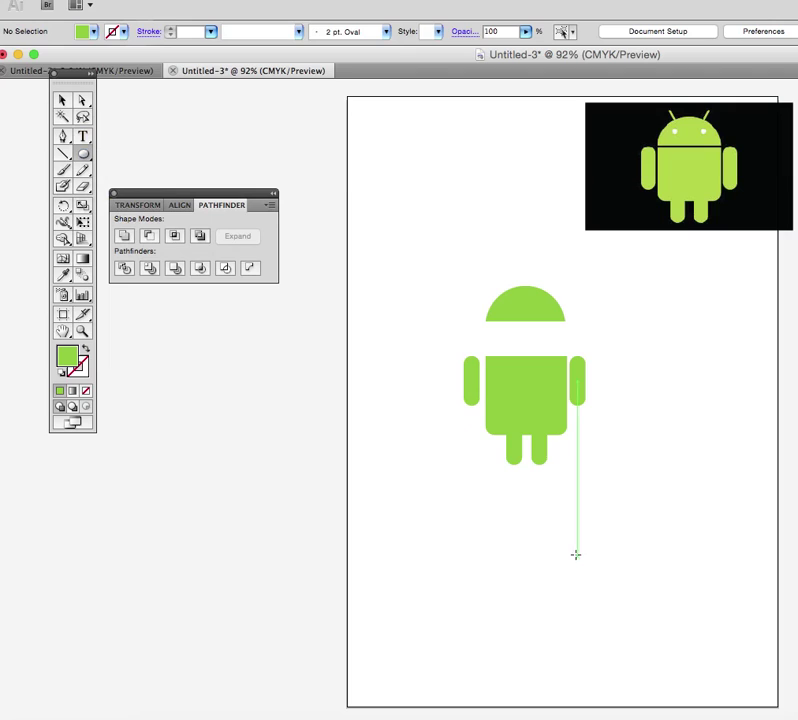
pyautogui.moveTo(651, 510); pyautogui.dragTo(658, 518)
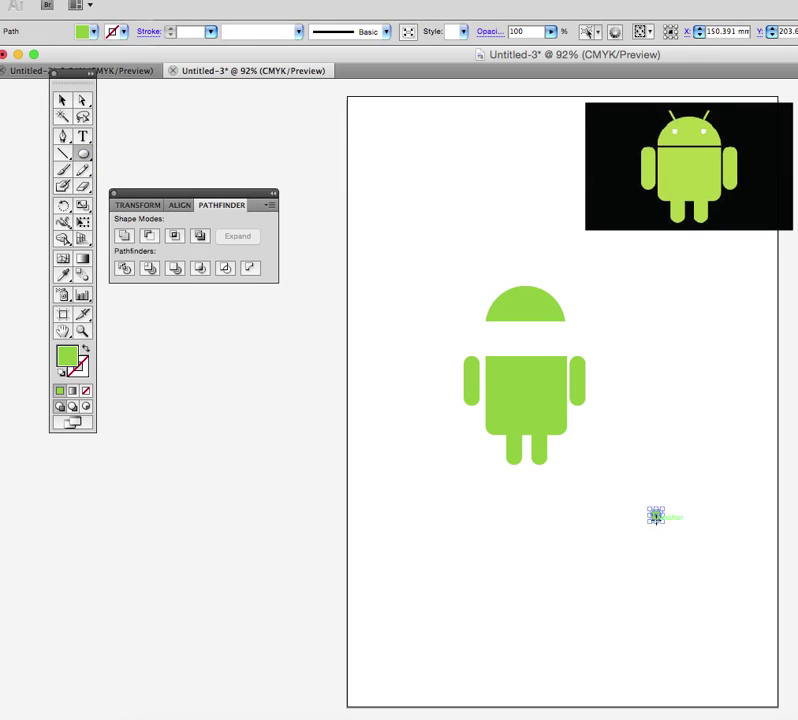
# Copy and paste the ellipse, place the copy beside the original, and select both.
pyautogui.hotkey('ctrl', 'c')
pyautogui.hotkey('ctrl', 'v')
pyautogui.click(63, 101)
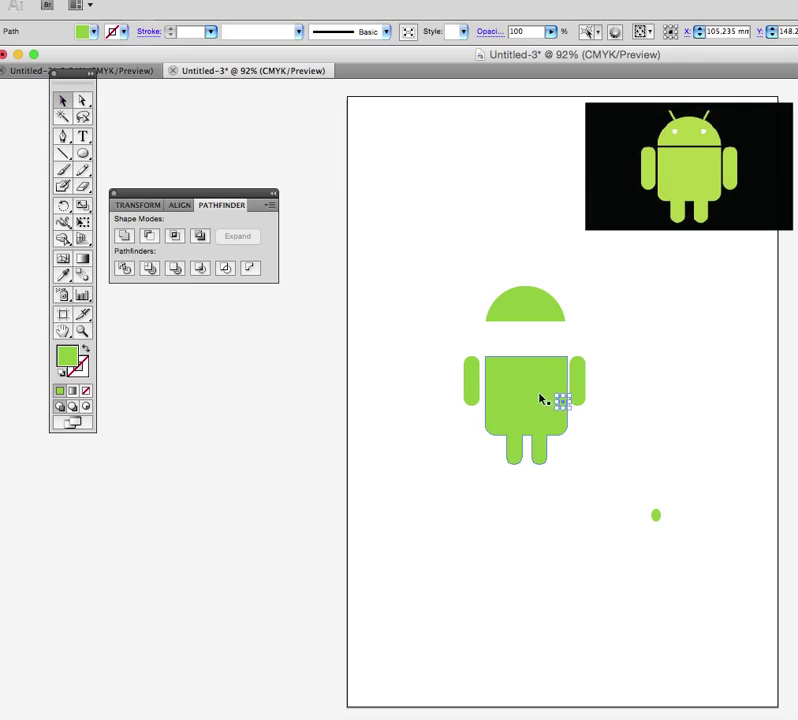
pyautogui.moveTo(581, 419); pyautogui.dragTo(685, 518)
pyautogui.click(687, 553)
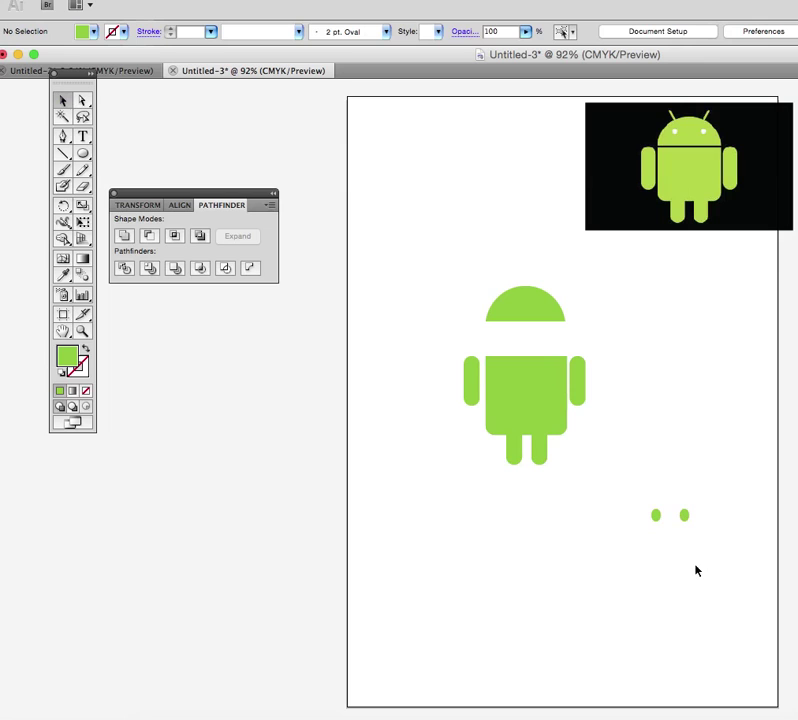
pyautogui.moveTo(705, 563); pyautogui.dragTo(638, 507)
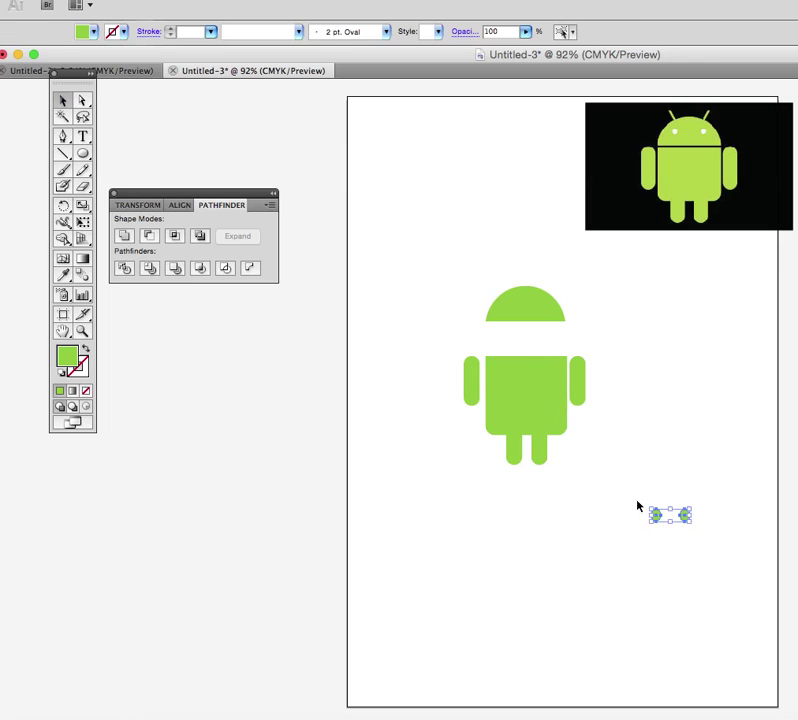
# Fill both small ovals with the yellow swatch.
pyautogui.click(93, 31)
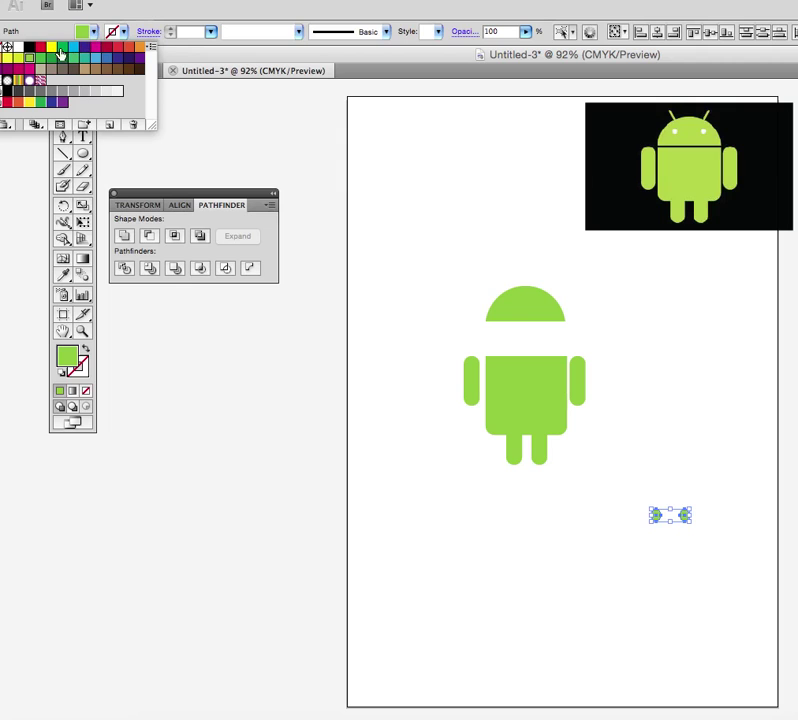
pyautogui.click(51, 46)
pyautogui.press('Escape')
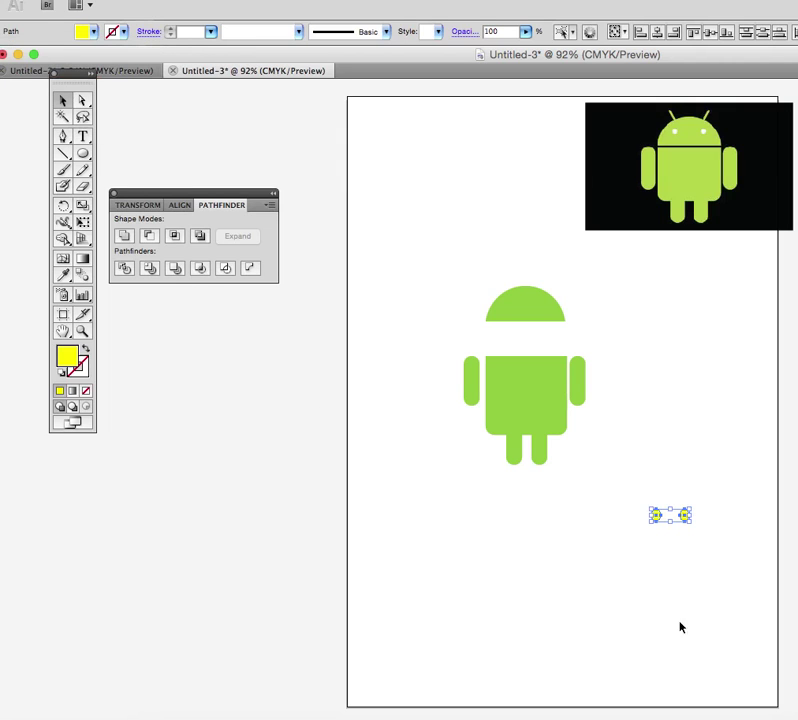
pyautogui.click(670, 568)
# Move the ovals onto the head as level eyes, then select head and eyes.
pyautogui.moveTo(655, 515); pyautogui.dragTo(516, 307)
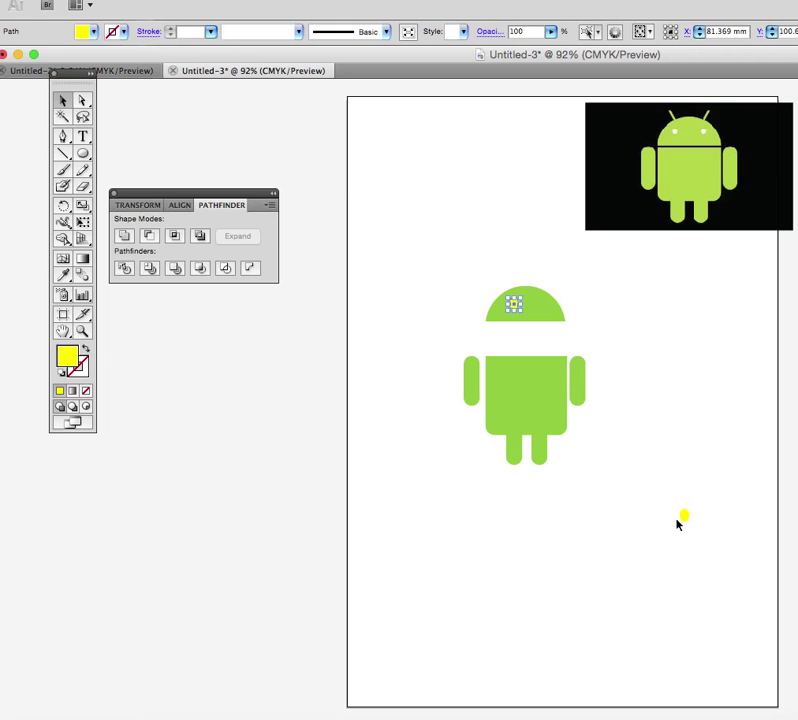
pyautogui.moveTo(684, 519); pyautogui.dragTo(531, 311)
pyautogui.click(646, 369)
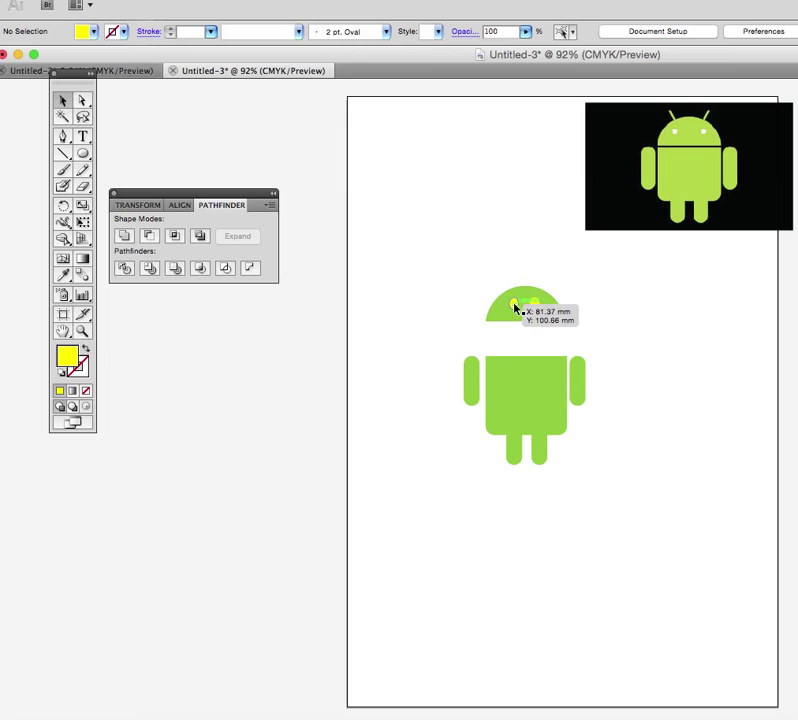
pyautogui.moveTo(514, 309); pyautogui.dragTo(538, 308)
pyautogui.click(655, 345)
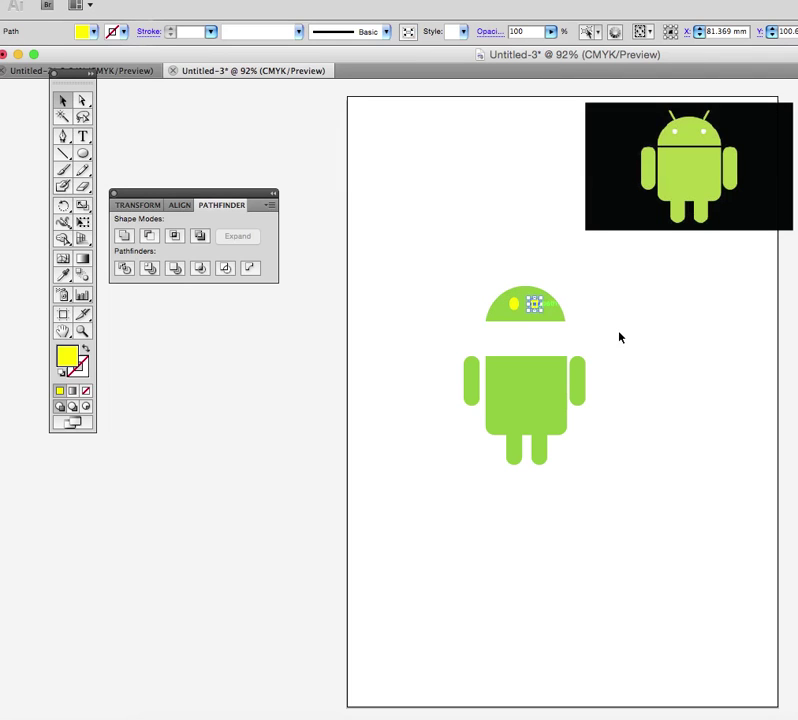
pyautogui.click(613, 330)
pyautogui.moveTo(447, 262); pyautogui.dragTo(590, 326)
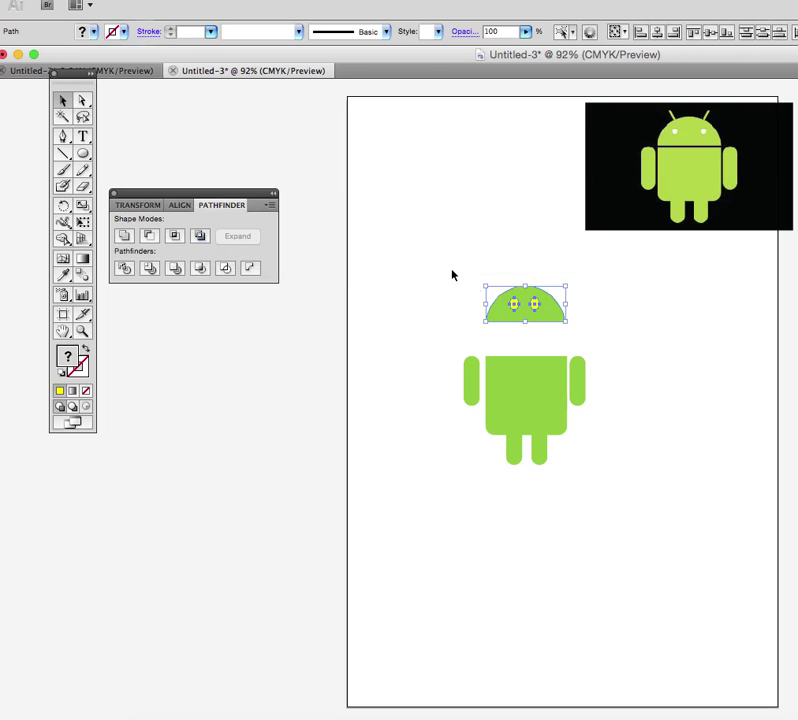
# Punch the eyes out of the head with Pathfinder Exclude.
pyautogui.click(199, 237)
pyautogui.click(199, 237)
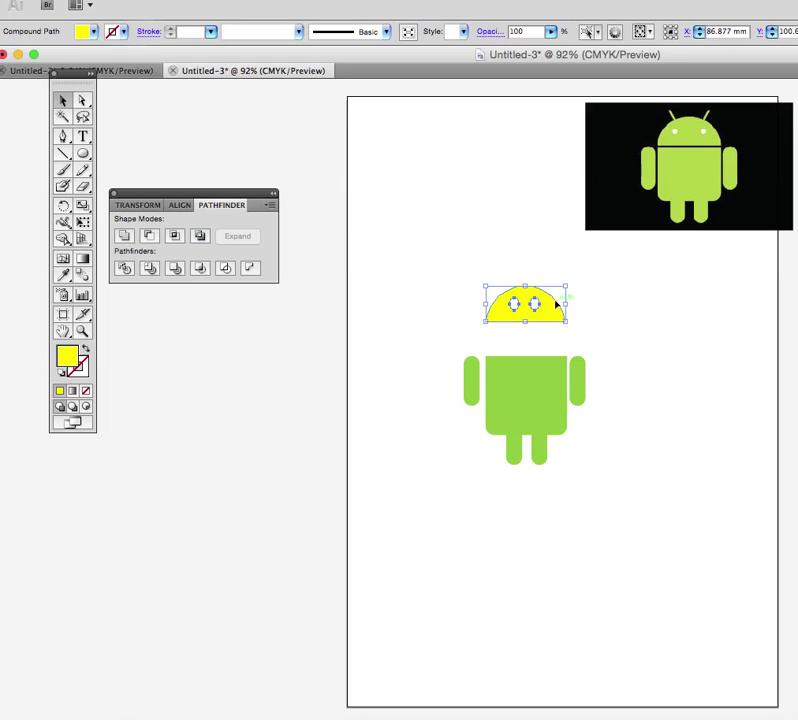
pyautogui.click(450, 311)
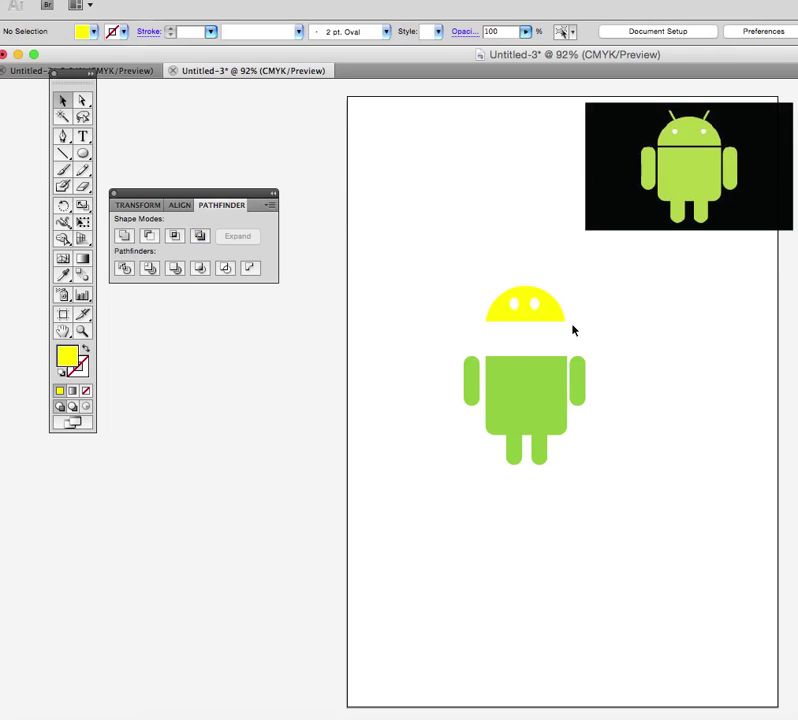
# Refill the combined head shape with the light green swatch.
pyautogui.click(525, 300)
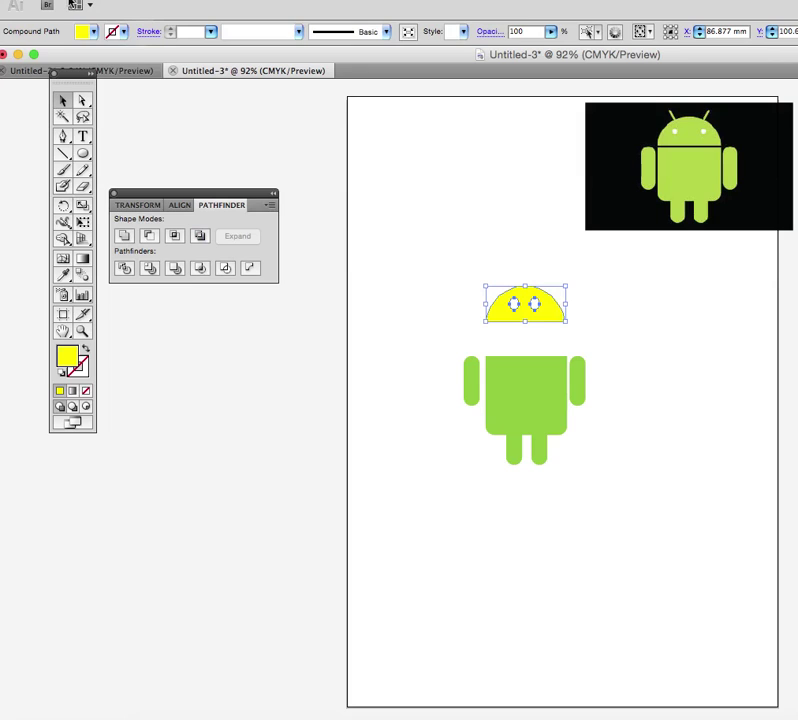
pyautogui.click(93, 31)
pyautogui.click(22, 57)
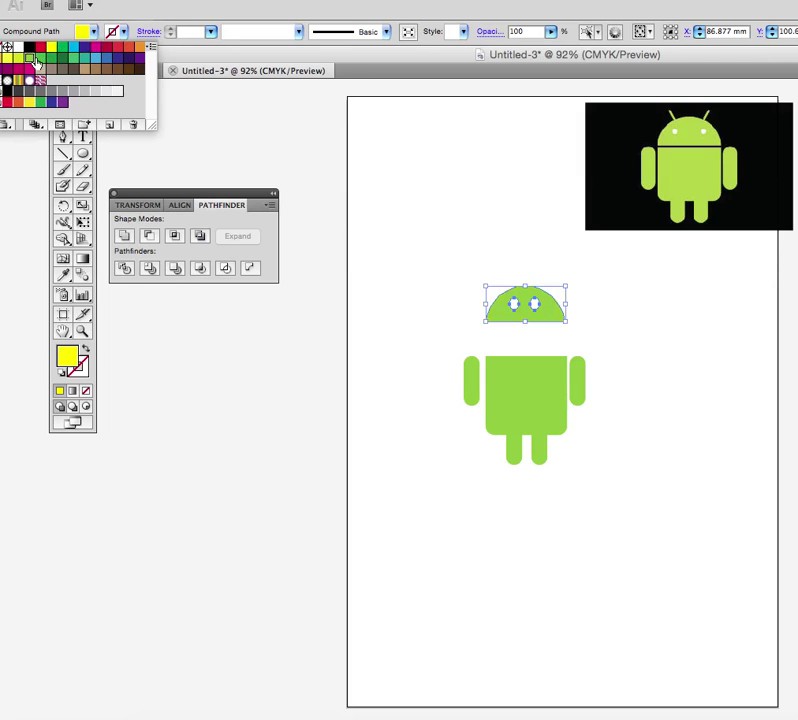
pyautogui.click(590, 322)
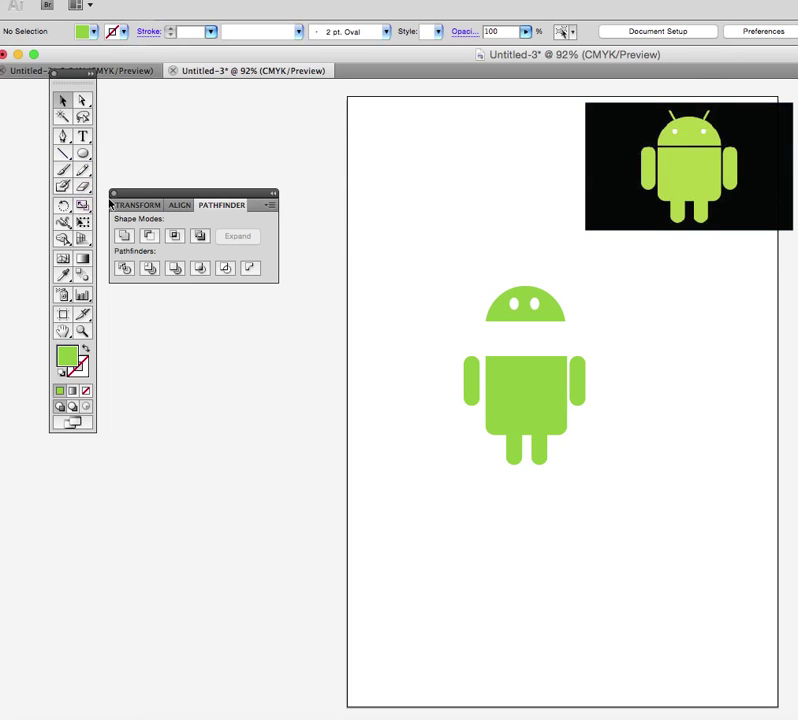
# Draw a thin rounded bar above the head's left and tilt it about 26°.
pyautogui.moveTo(83, 154); pyautogui.dragTo(165, 180)
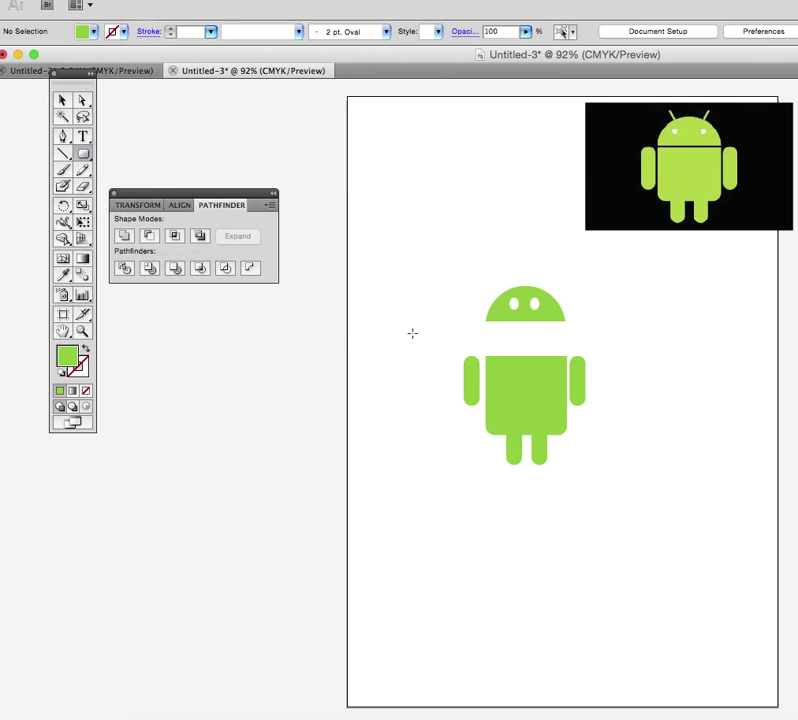
pyautogui.moveTo(392, 209); pyautogui.dragTo(395, 235)
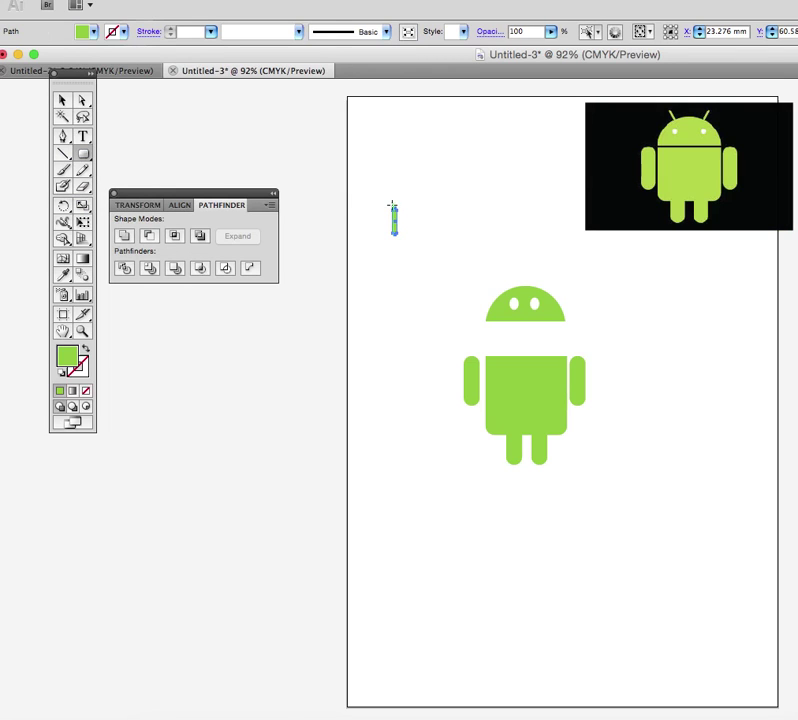
pyautogui.click(62, 100)
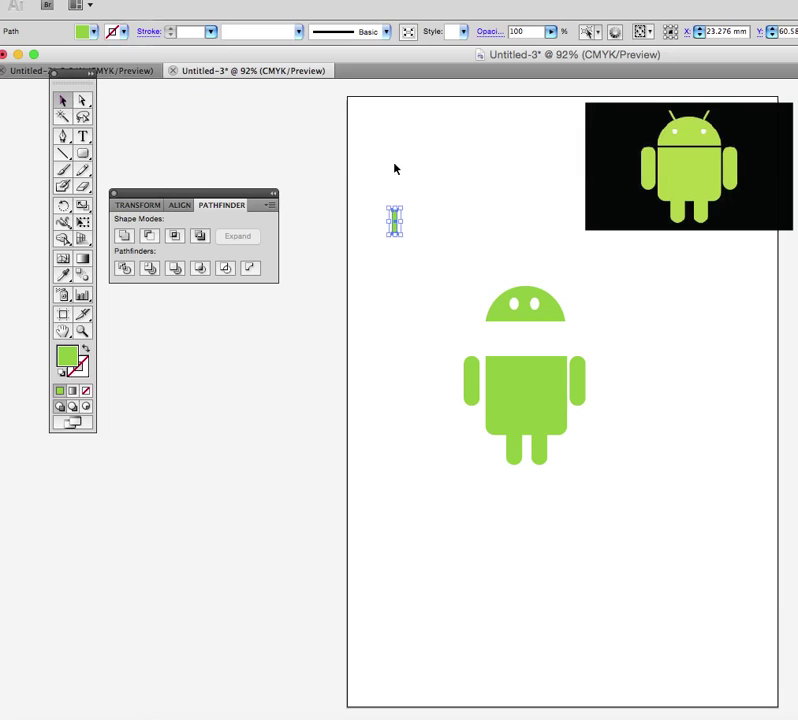
pyautogui.moveTo(385, 205); pyautogui.dragTo(378, 211)
pyautogui.click(402, 276)
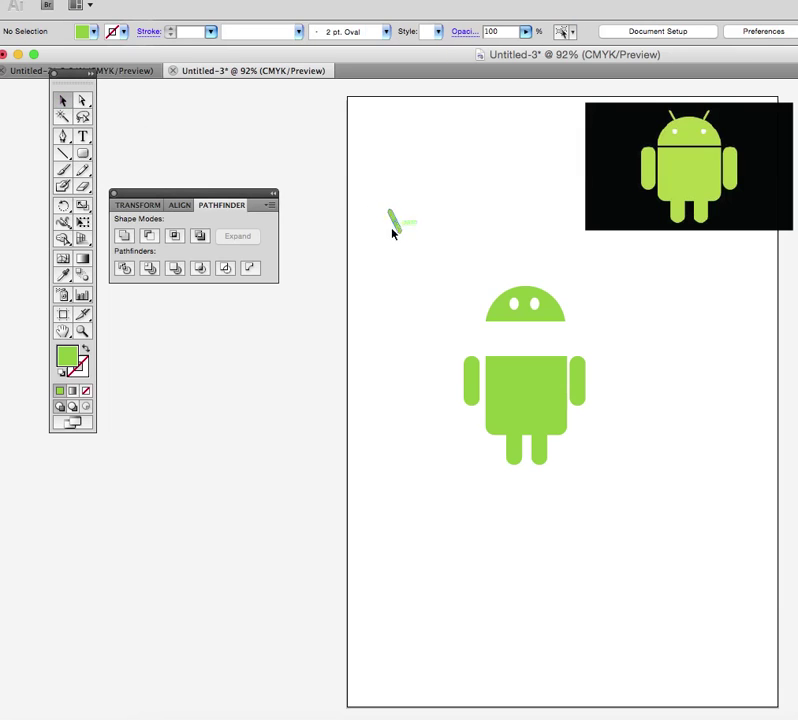
# Paste a copy of the antenna bar and move it to the right of the first.
pyautogui.click(399, 230)
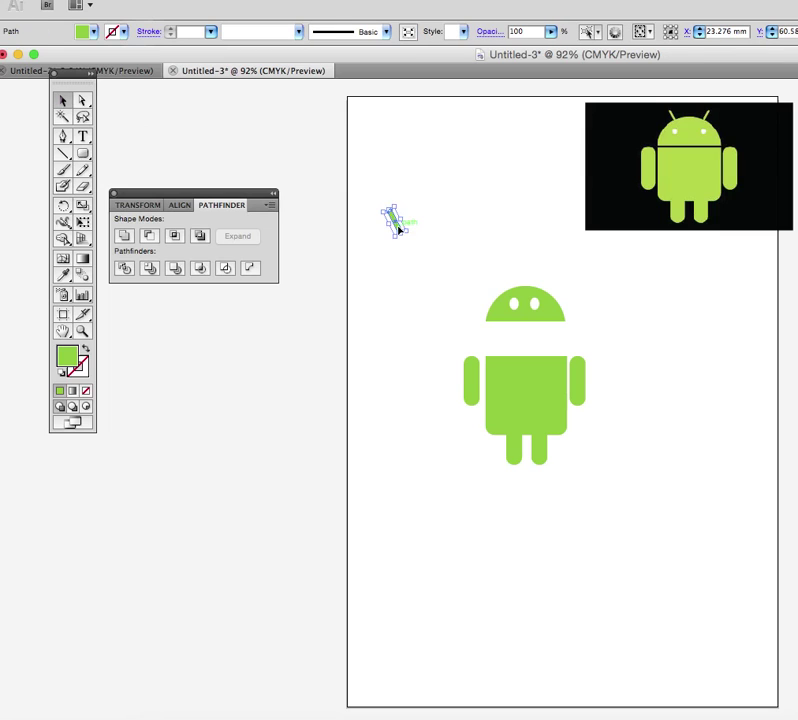
pyautogui.click(451, 238)
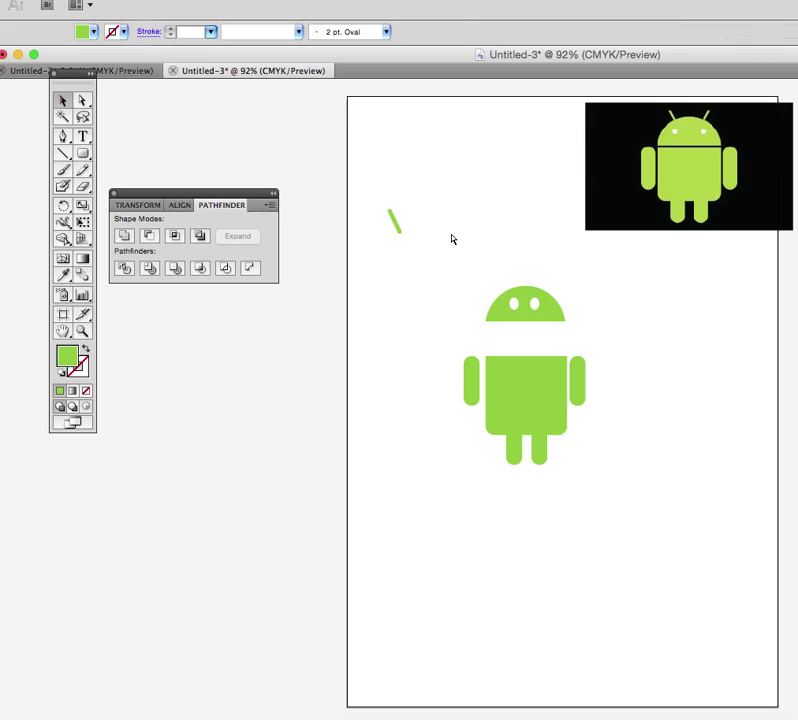
pyautogui.press('super+v')
pyautogui.moveTo(565, 415); pyautogui.dragTo(452, 226)
pyautogui.click(420, 245)
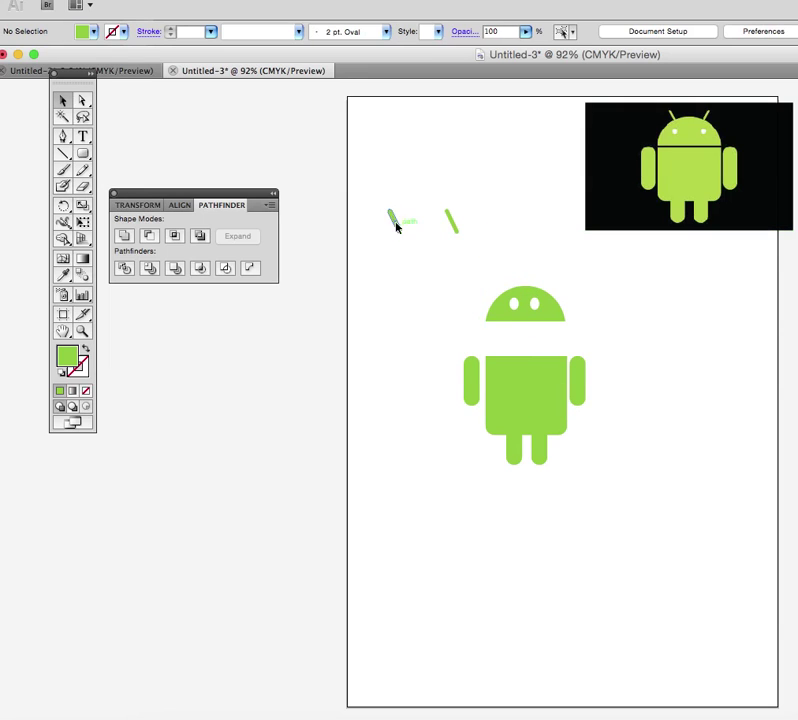
pyautogui.click(455, 226)
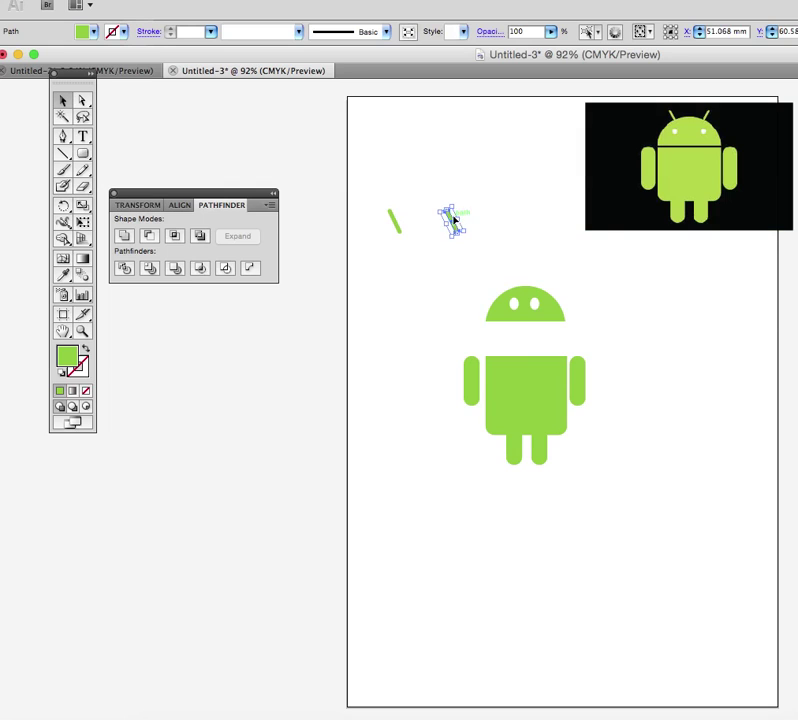
# Reflect the right antenna across the vertical axis so the antennae form a V.
pyautogui.rightClick(452, 222)
pyautogui.moveTo(518, 419)
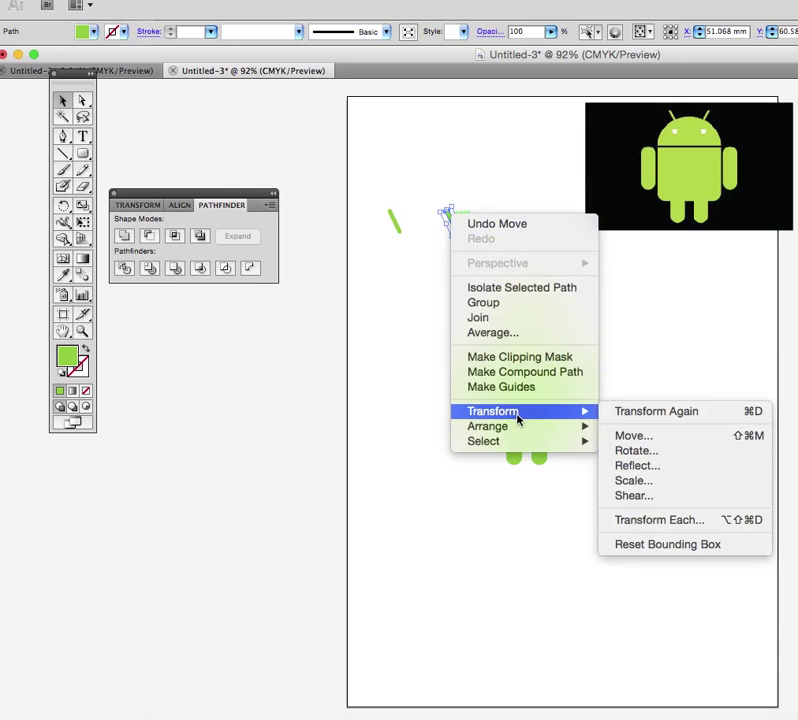
pyautogui.click(628, 468)
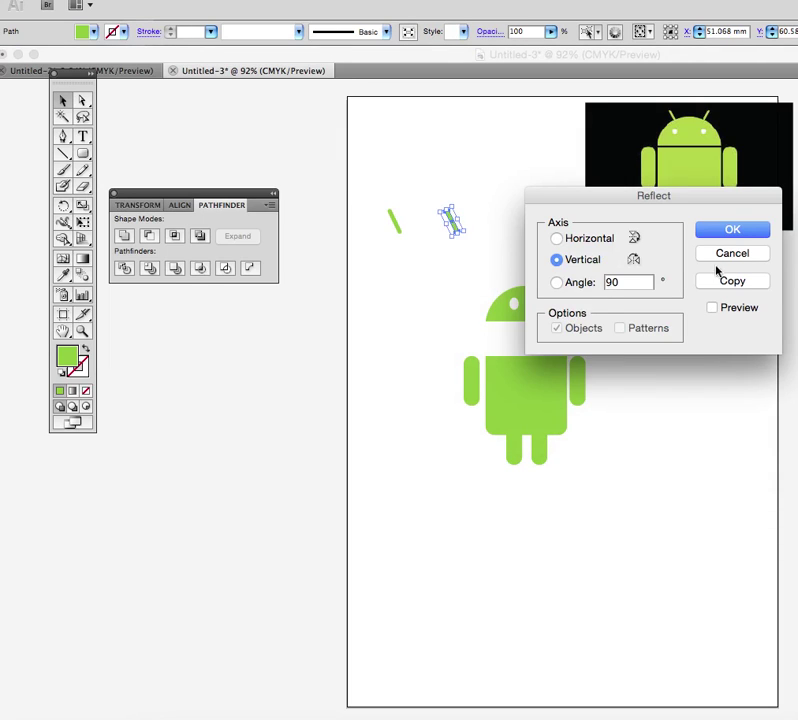
pyautogui.click(731, 231)
pyautogui.click(478, 241)
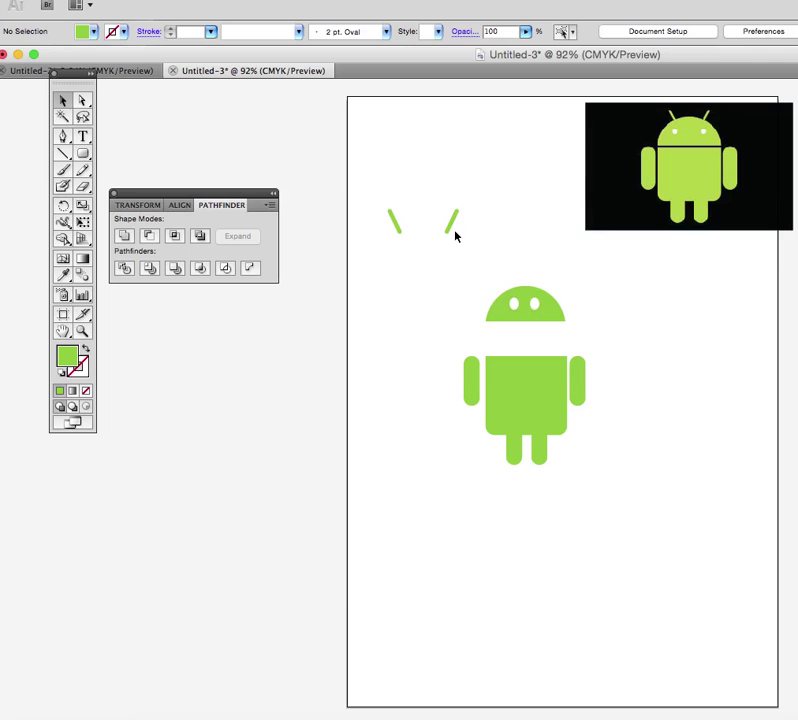
# Move both antennae onto the head and align their tops with Vertical Align Top.
pyautogui.moveTo(452, 230)
pyautogui.mouseDown()
pyautogui.moveTo(454, 217)
pyautogui.moveTo(538, 264)
pyautogui.moveTo(540, 285)
pyautogui.mouseUp()
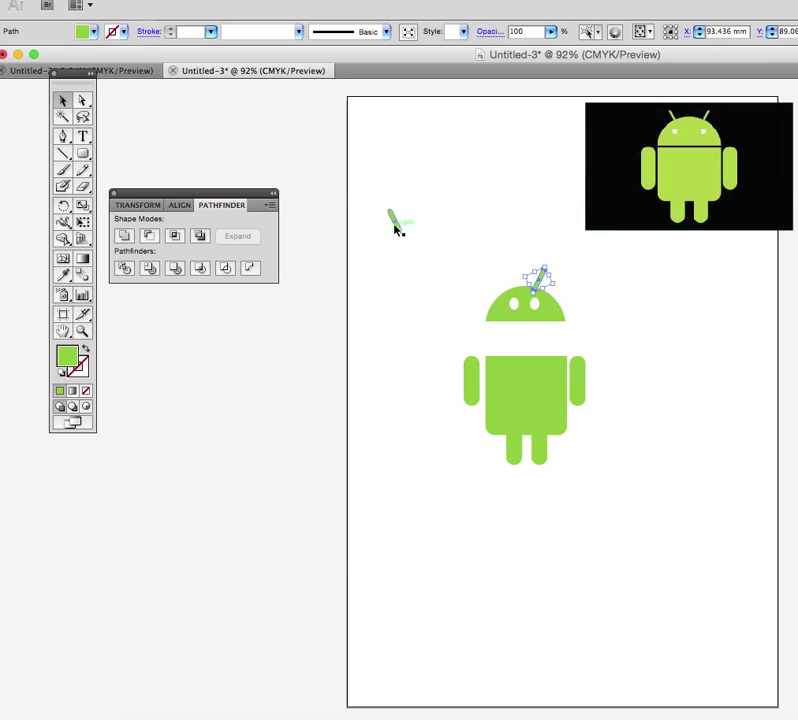
pyautogui.moveTo(400, 228); pyautogui.dragTo(513, 287)
pyautogui.click(442, 286)
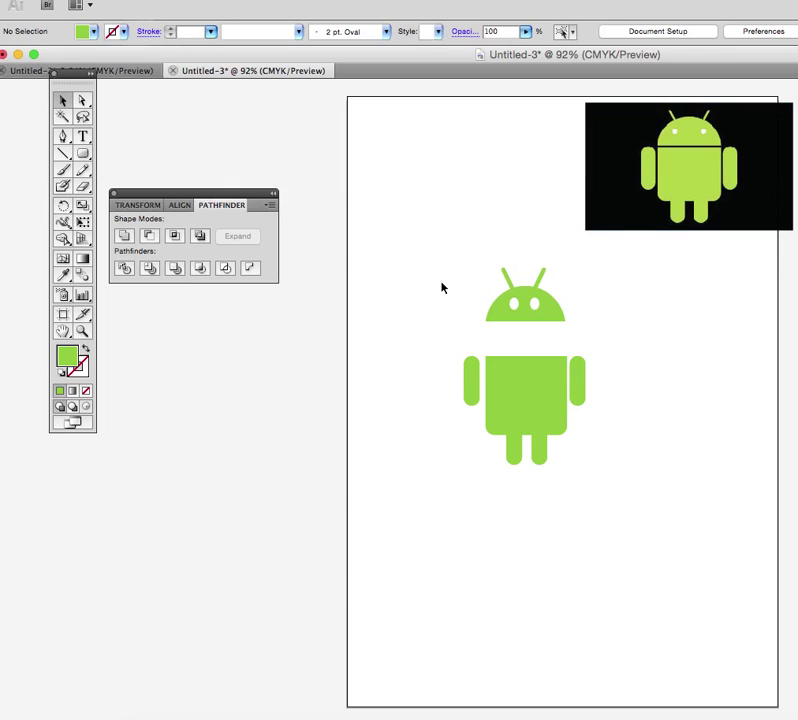
pyautogui.moveTo(468, 232); pyautogui.dragTo(566, 282)
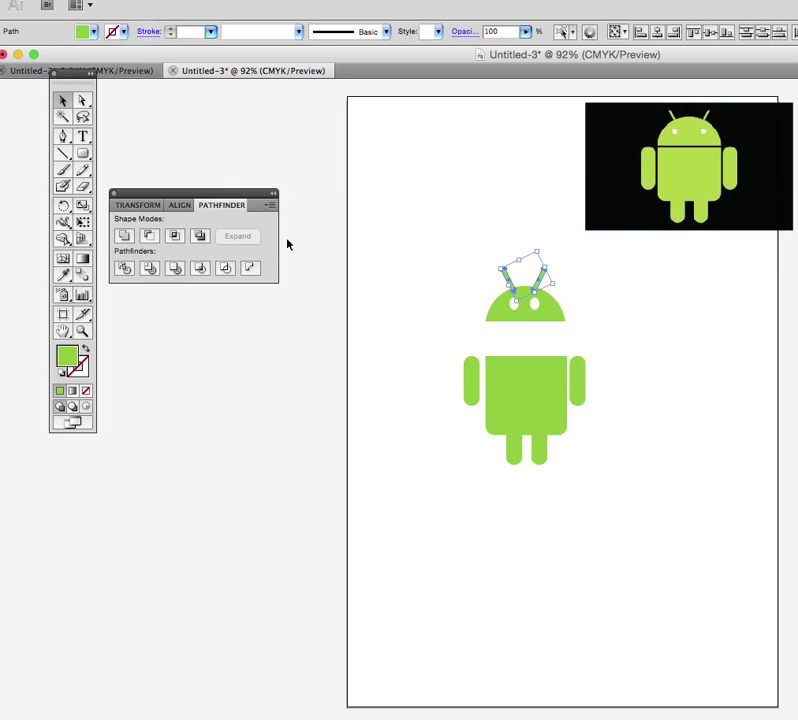
pyautogui.click(181, 206)
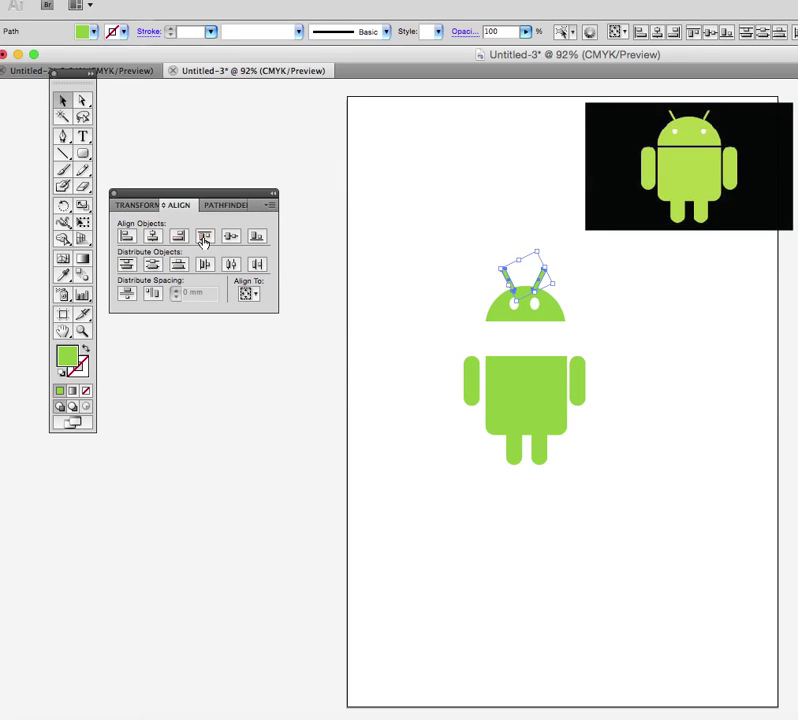
pyautogui.click(203, 238)
# Nudge the left antenna right and the right antenna left so they sit evenly apart.
pyautogui.click(669, 347)
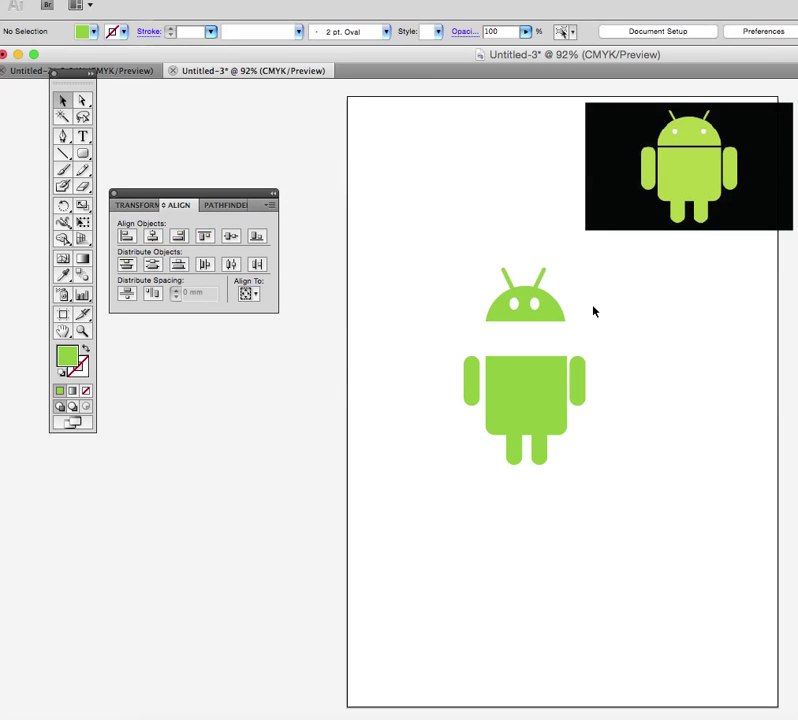
pyautogui.moveTo(507, 281); pyautogui.dragTo(509, 279)
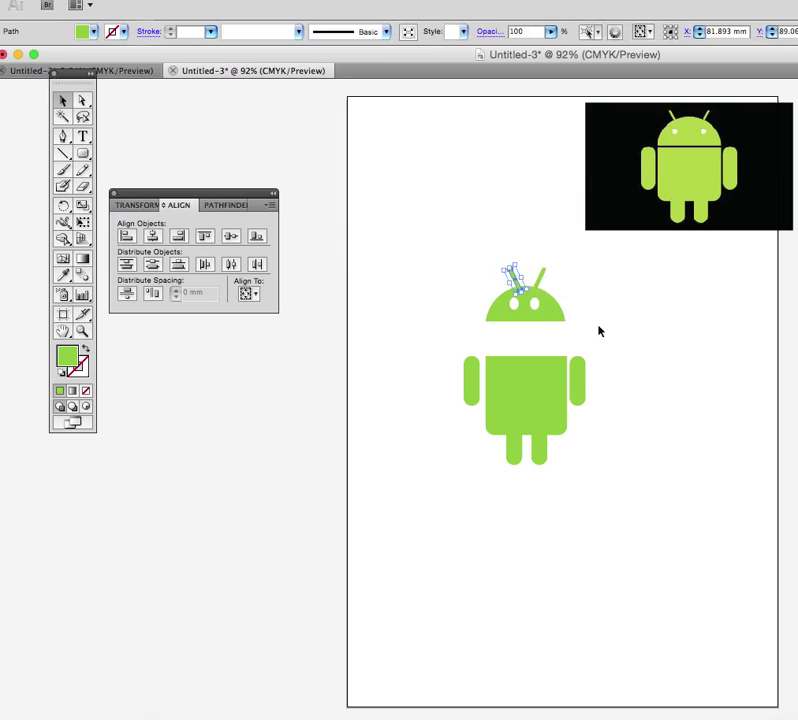
pyautogui.click(610, 320)
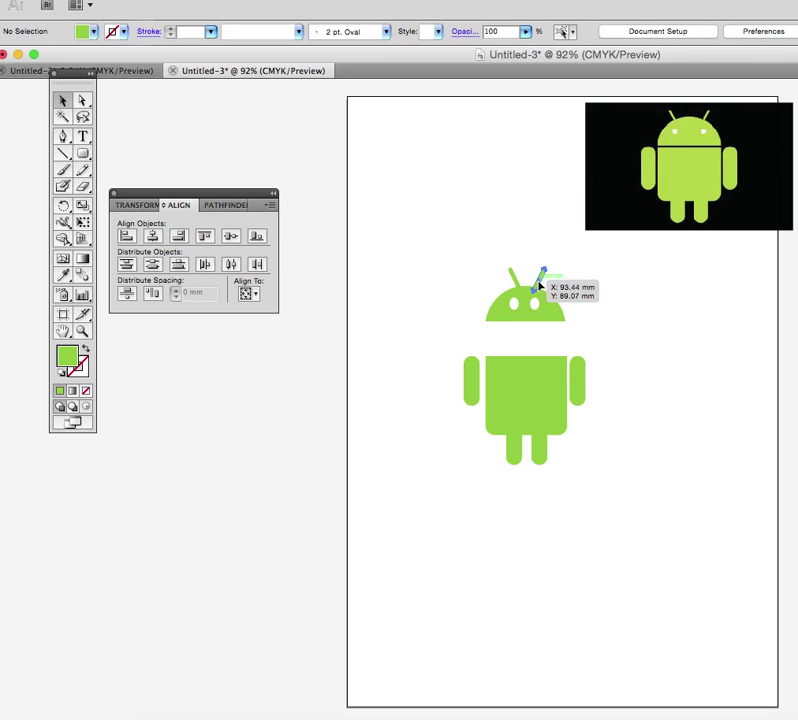
pyautogui.moveTo(537, 287); pyautogui.dragTo(538, 286)
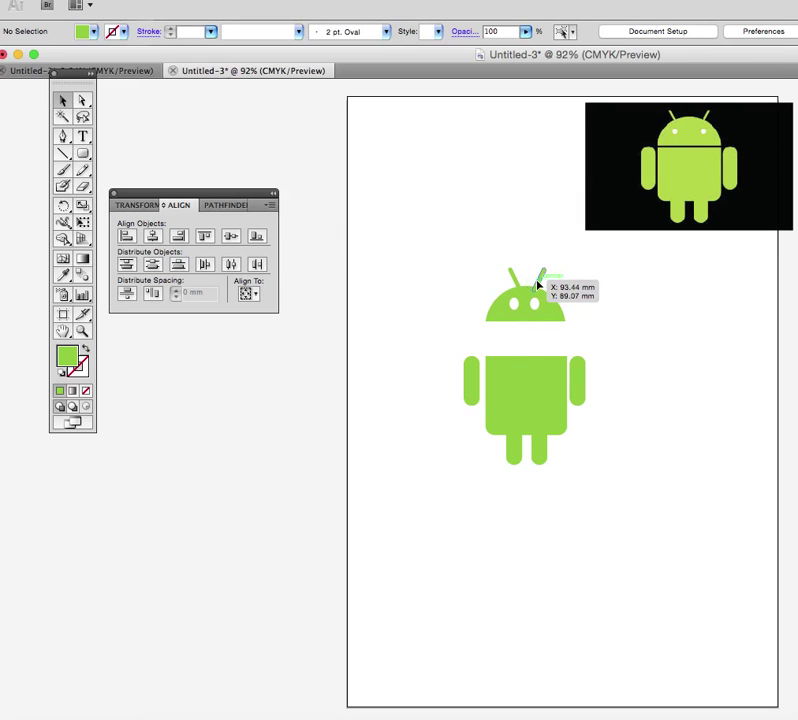
pyautogui.click(612, 313)
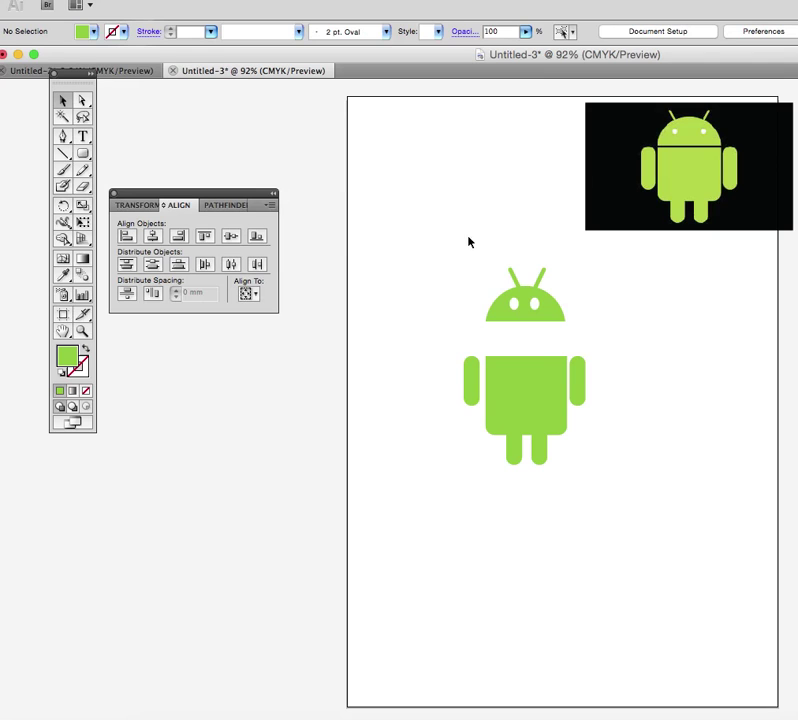
# Unite the head, eyes and antennae into one shape with Pathfinder Unite.
pyautogui.moveTo(468, 242); pyautogui.dragTo(566, 325)
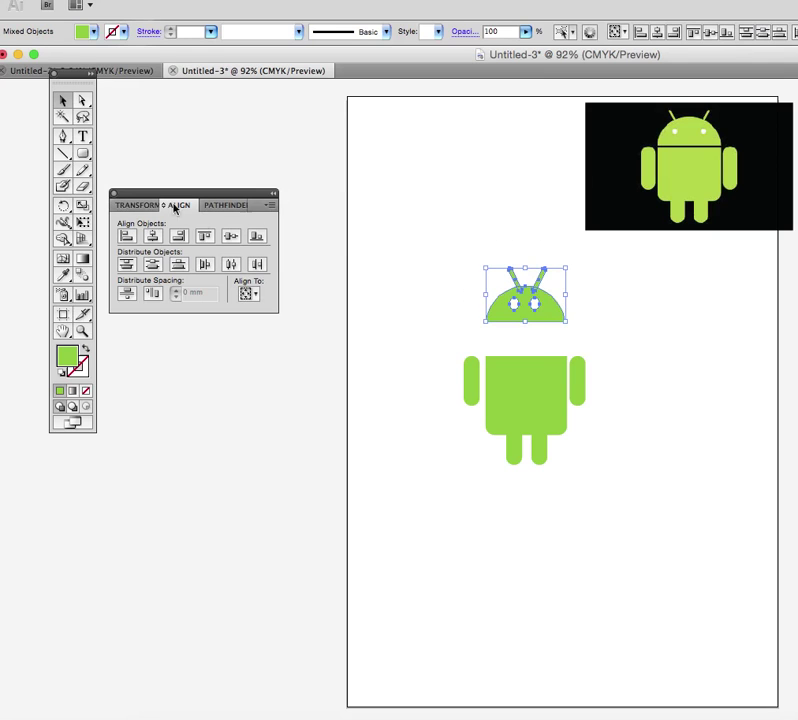
pyautogui.click(226, 206)
pyautogui.click(124, 236)
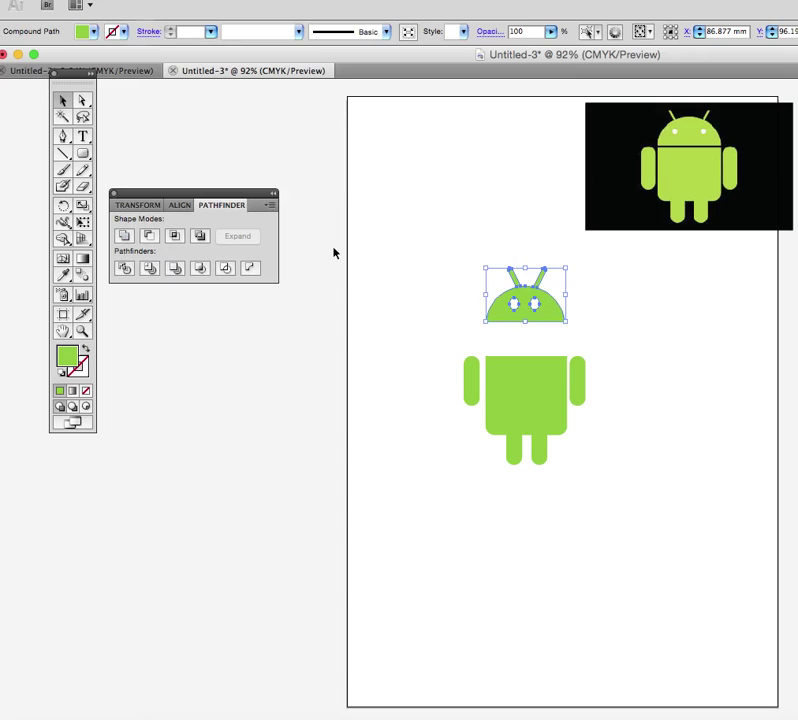
pyautogui.click(447, 321)
# Lower the head to leave a thin gap above the body, then select the whole android.
pyautogui.moveTo(531, 303); pyautogui.dragTo(529, 325)
pyautogui.click(641, 360)
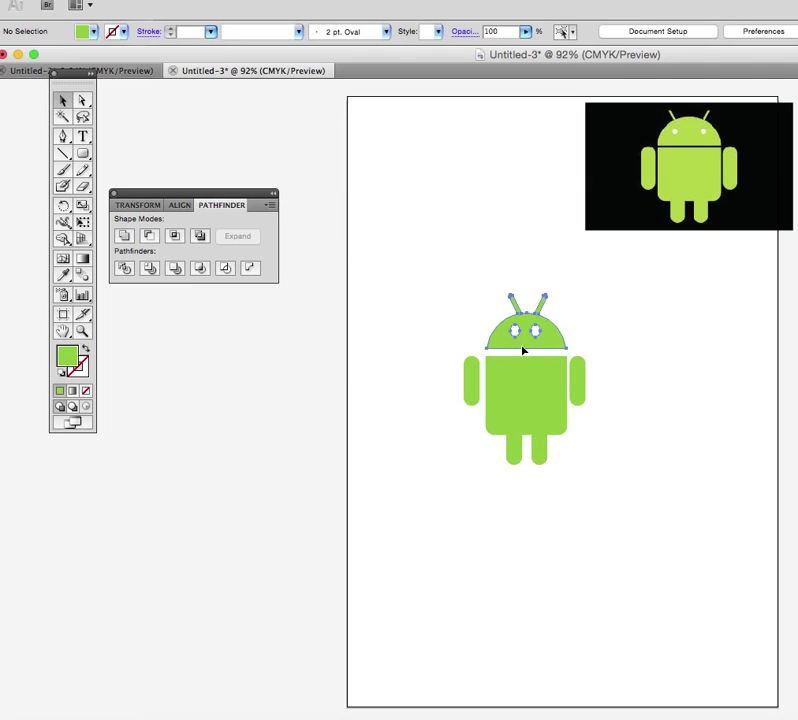
pyautogui.moveTo(523, 350); pyautogui.dragTo(523, 348)
pyautogui.click(652, 469)
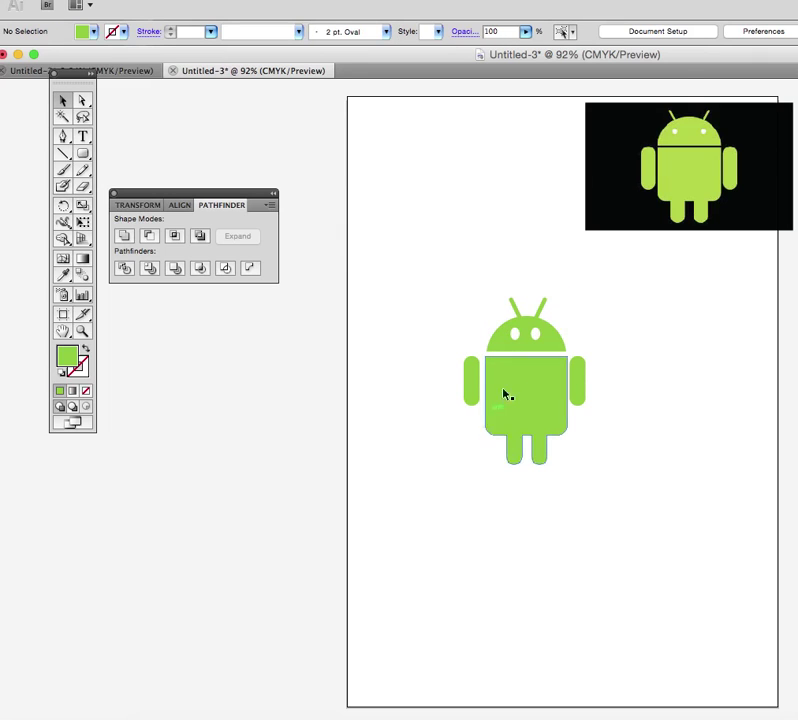
pyautogui.moveTo(411, 268); pyautogui.dragTo(586, 488)
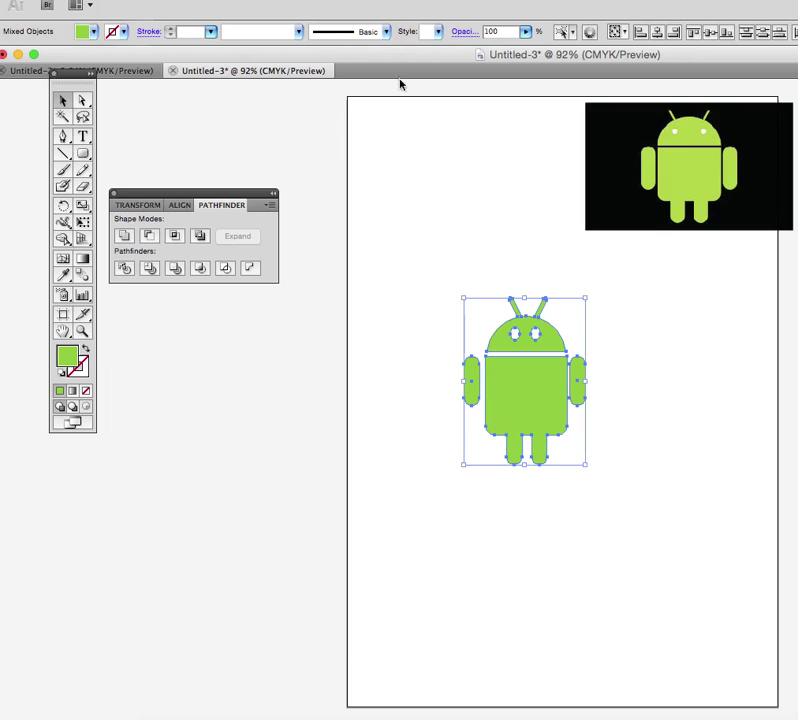
# Apply a 3D Extrude & Bevel with -5° X rotation, 0° Y and Z, and 50 pt depth.
pyautogui.click(322, 9)
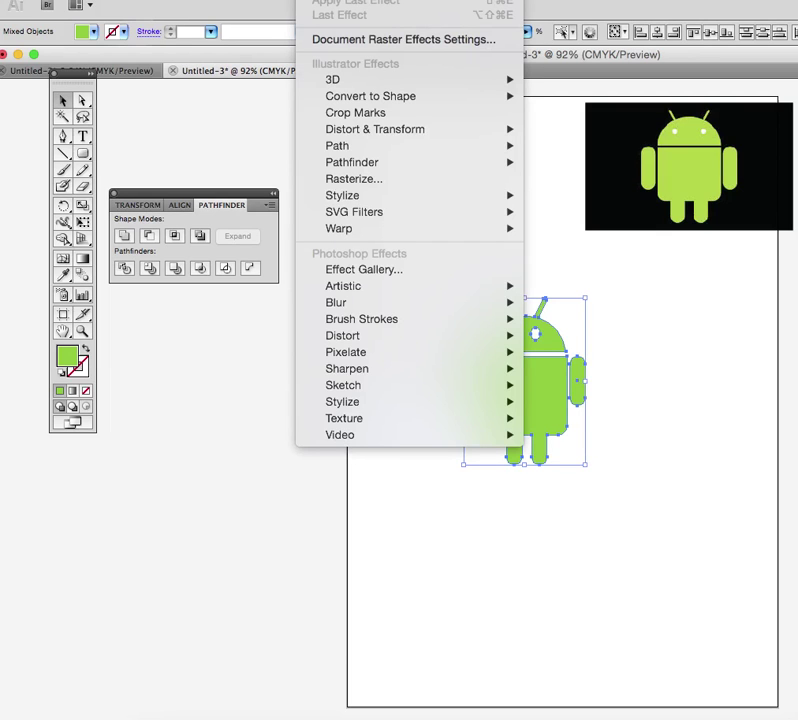
pyautogui.moveTo(354, 80)
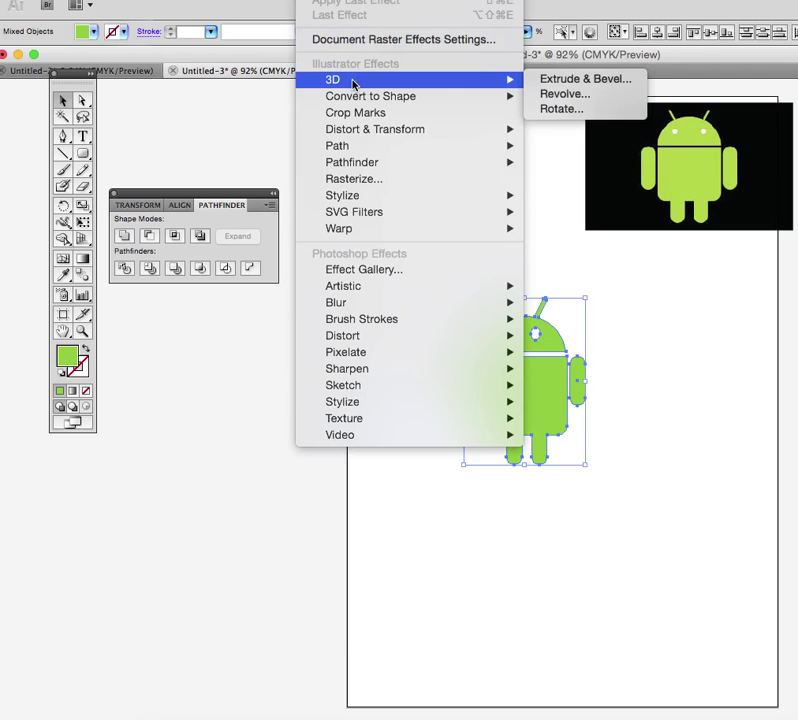
pyautogui.click(591, 79)
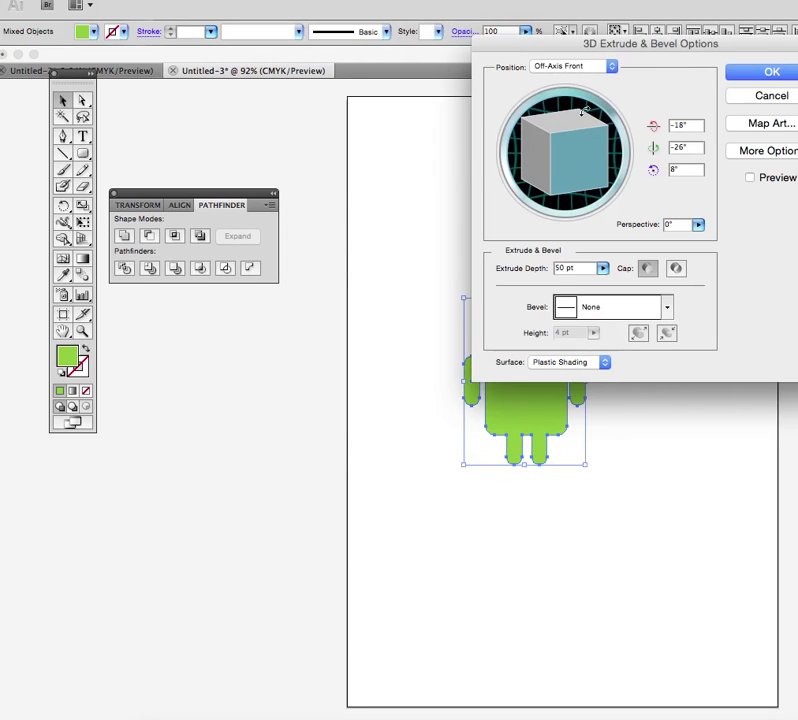
pyautogui.moveTo(701, 54); pyautogui.dragTo(627, 60)
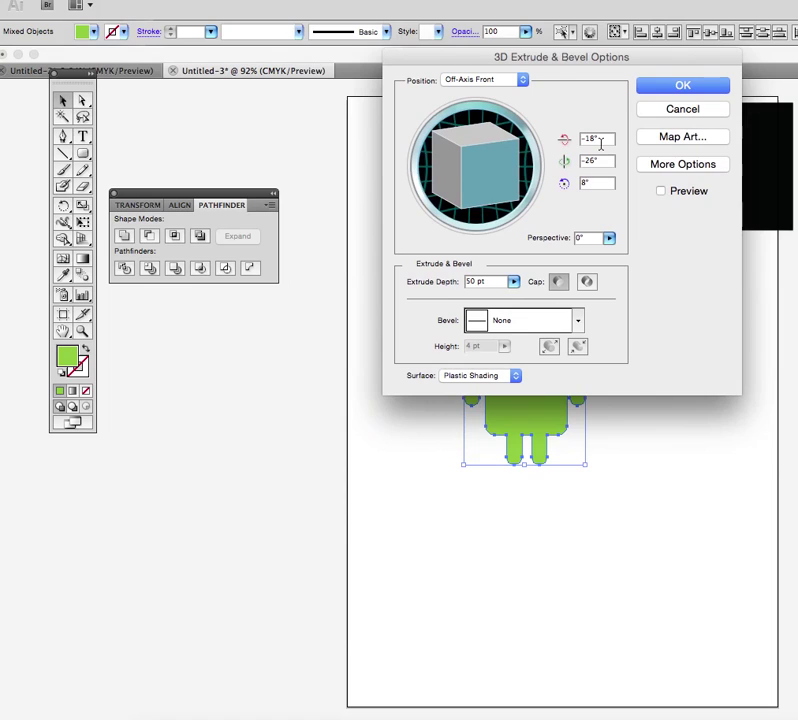
pyautogui.moveTo(474, 160)
pyautogui.mouseDown()
pyautogui.moveTo(467, 166)
pyautogui.moveTo(472, 157)
pyautogui.mouseUp()
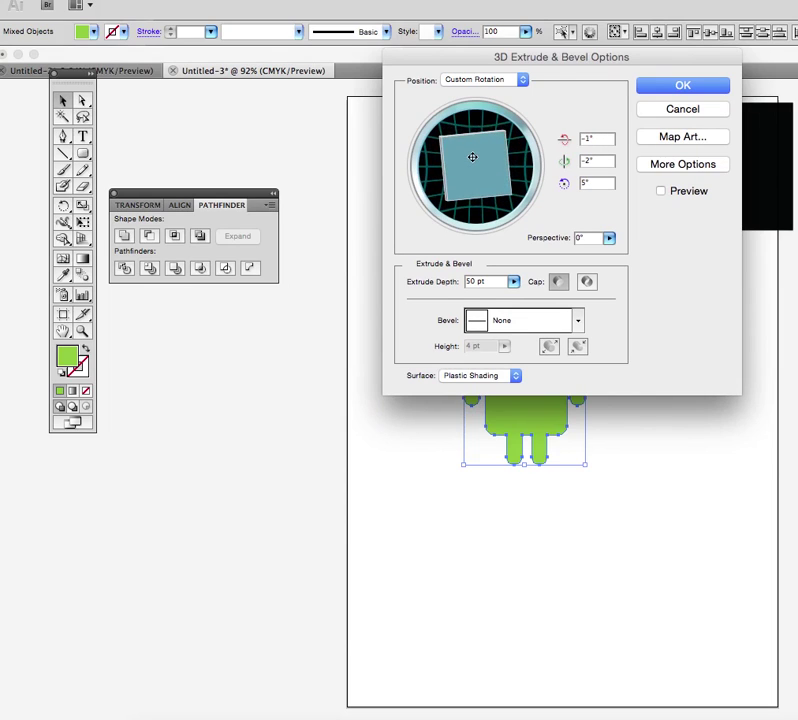
pyautogui.doubleClick(606, 160)
pyautogui.write('0')
pyautogui.doubleClick(600, 182)
pyautogui.write('0')
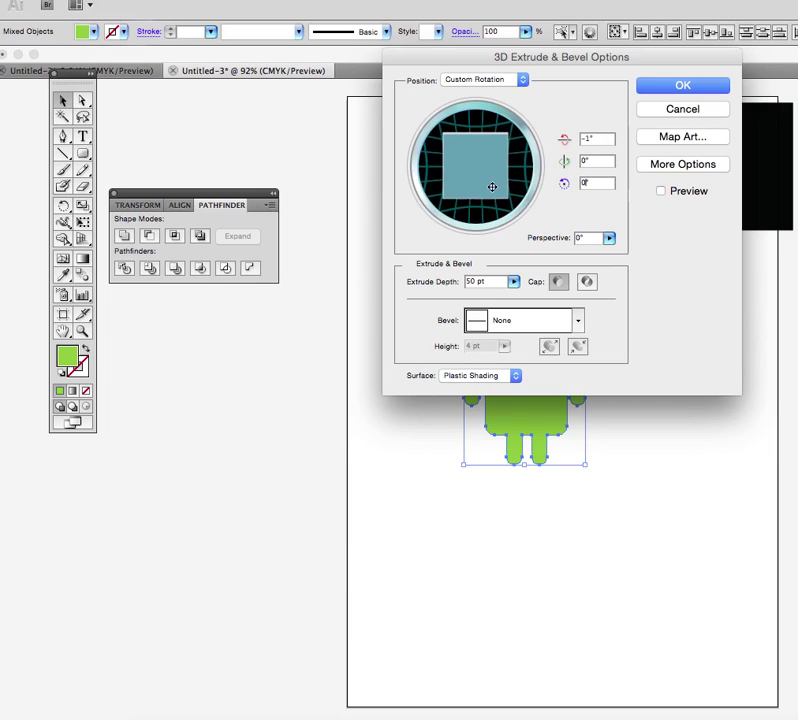
pyautogui.moveTo(479, 185); pyautogui.dragTo(480, 195)
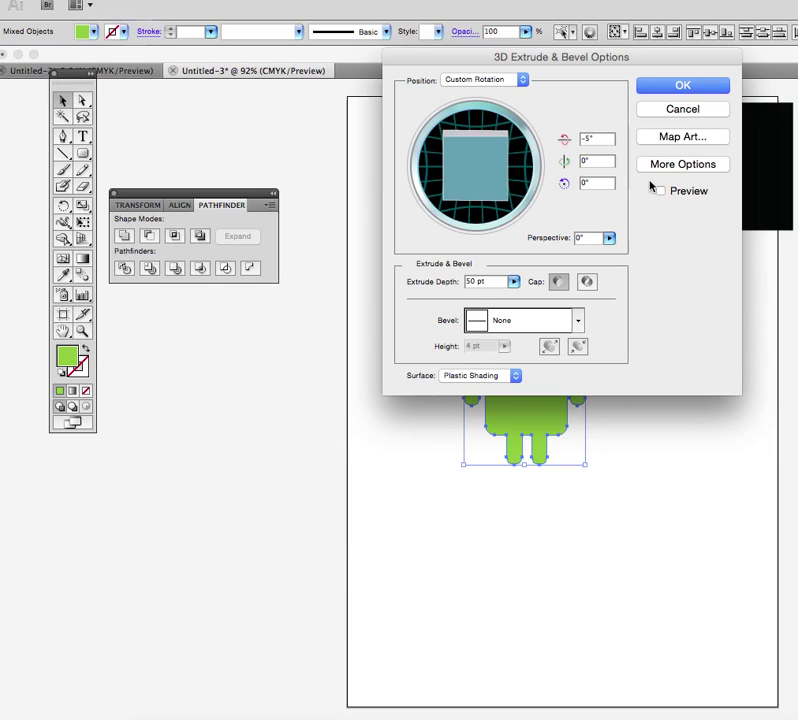
pyautogui.click(684, 86)
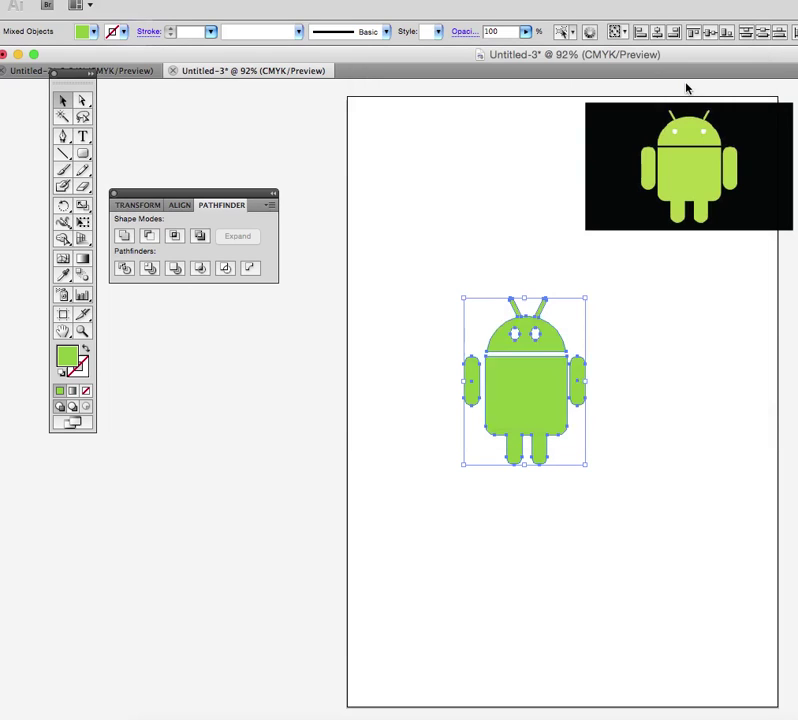
pyautogui.click(660, 400)
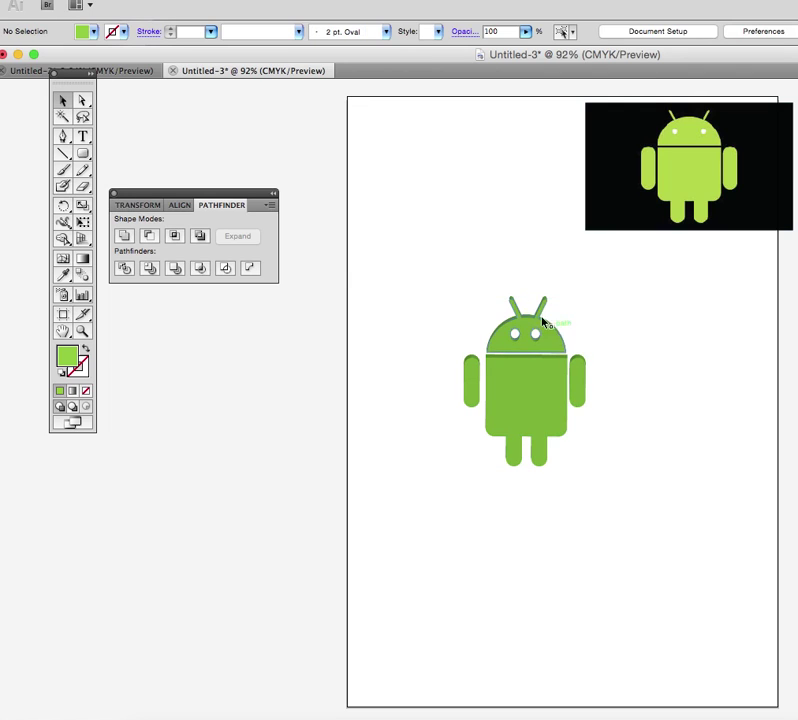